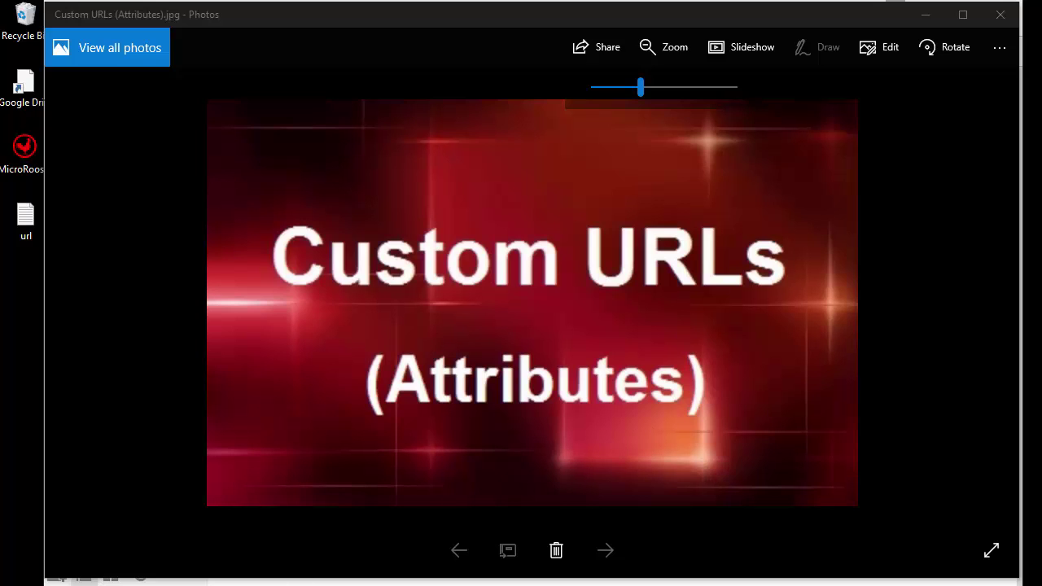
# Step: Run the External Dynamic Linking report from My Reports in MicroStrategy Web
pyautogui.click(368, 581)
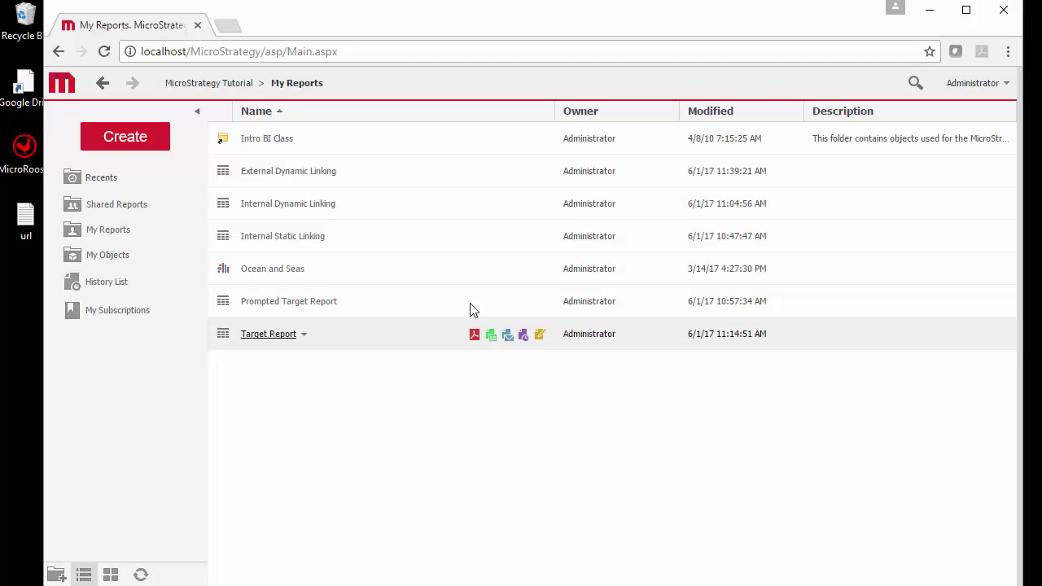
pyautogui.click(277, 174)
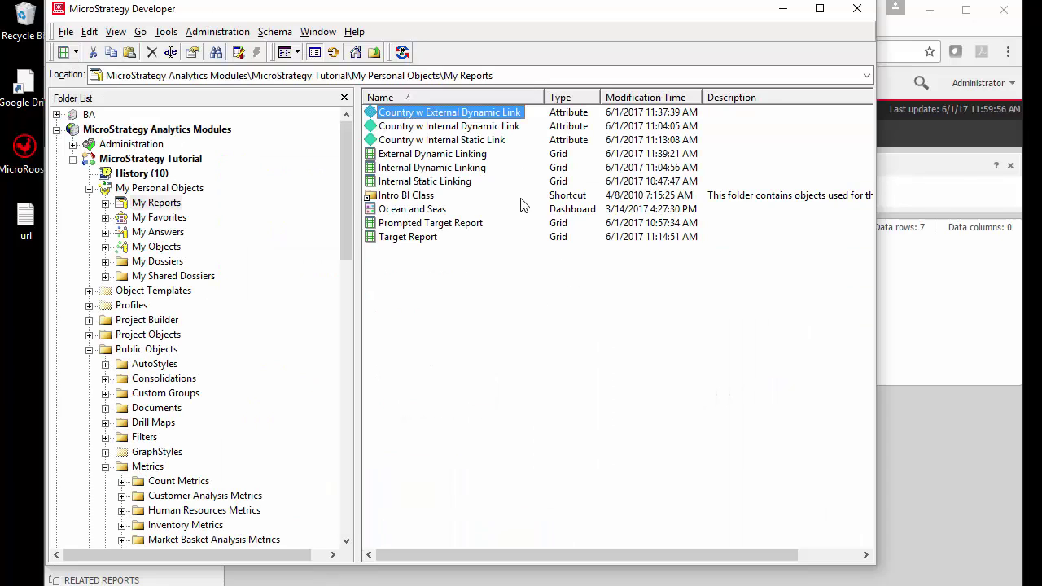
pyautogui.doubleClick(405, 114)
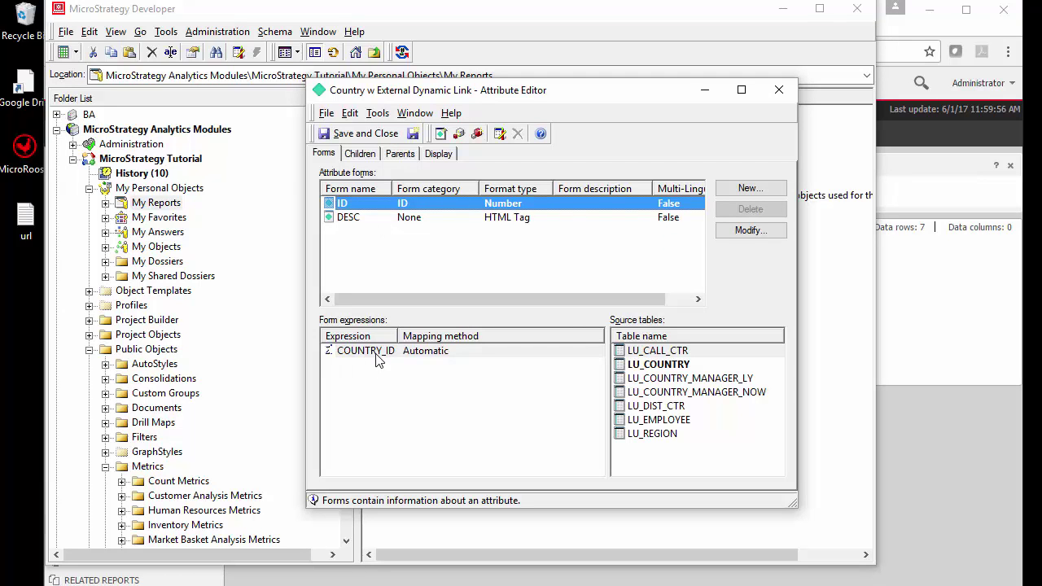
pyautogui.click(352, 220)
pyautogui.click(749, 230)
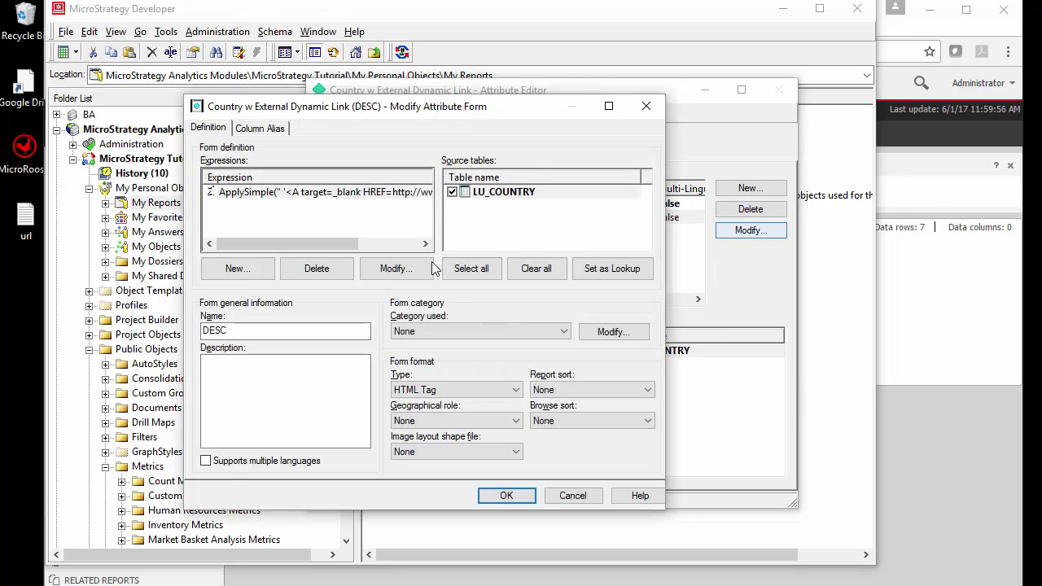
pyautogui.click(391, 267)
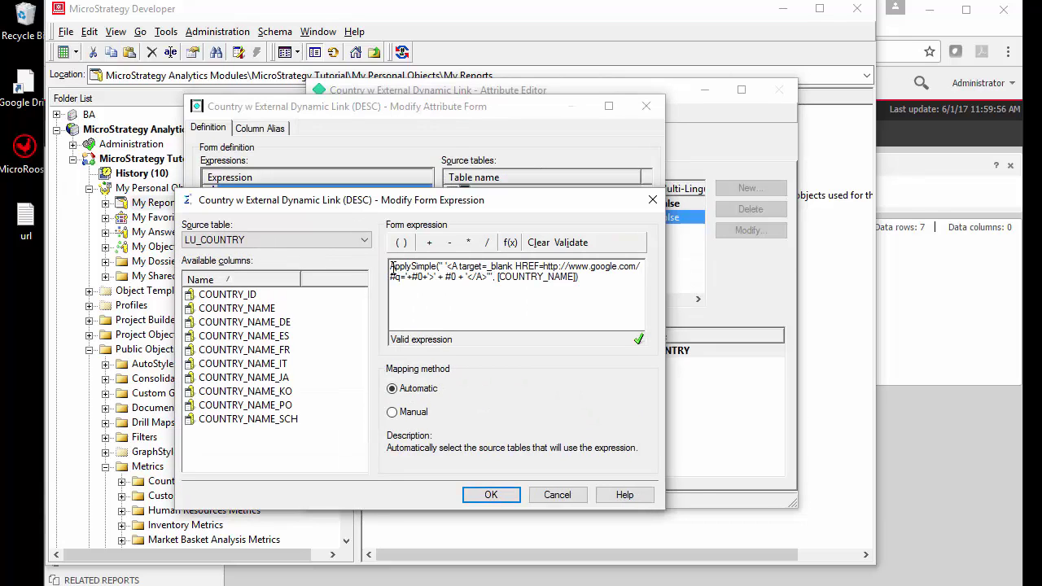
pyautogui.moveTo(582, 280); pyautogui.dragTo(389, 265)
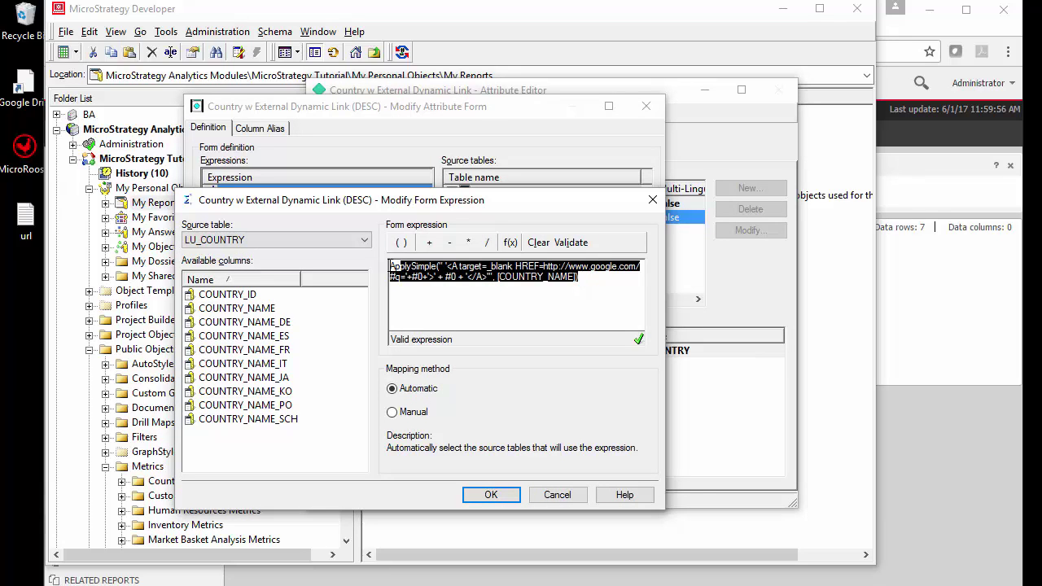
pyautogui.click(451, 277)
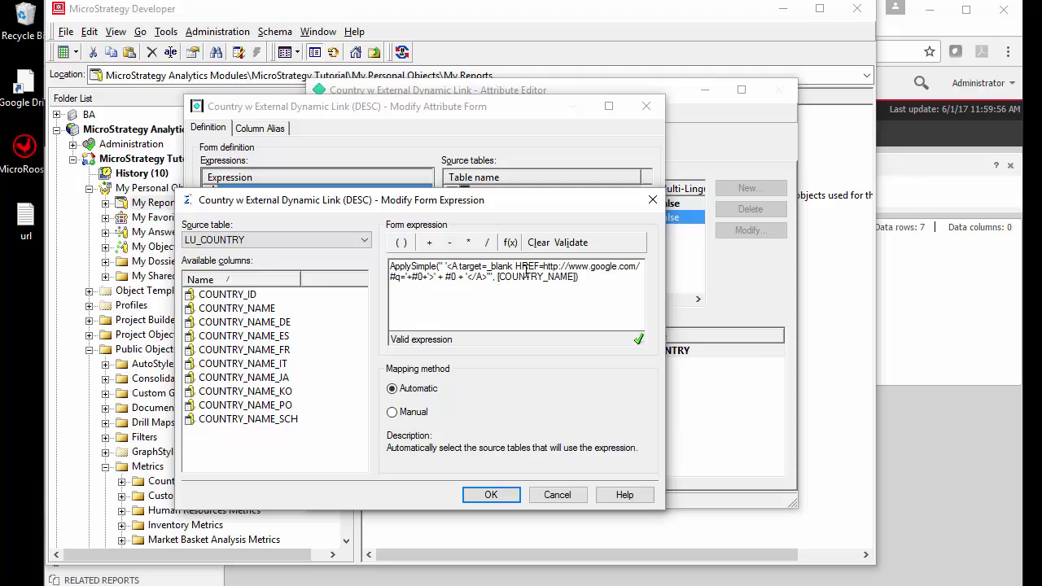
pyautogui.moveTo(515, 267); pyautogui.dragTo(560, 268)
pyautogui.click(559, 494)
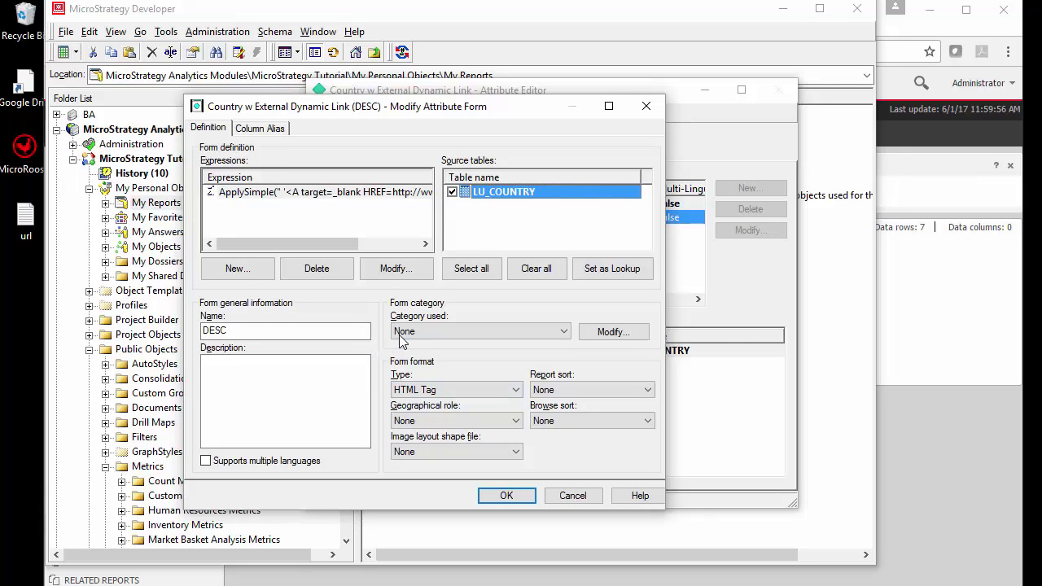
pyautogui.click(411, 391)
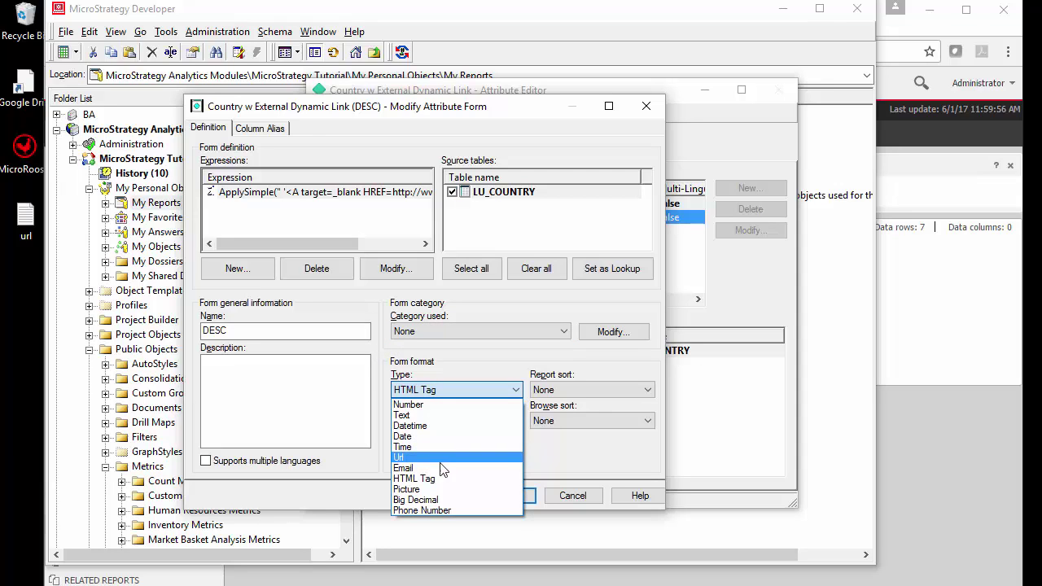
pyautogui.click(456, 480)
pyautogui.click(507, 496)
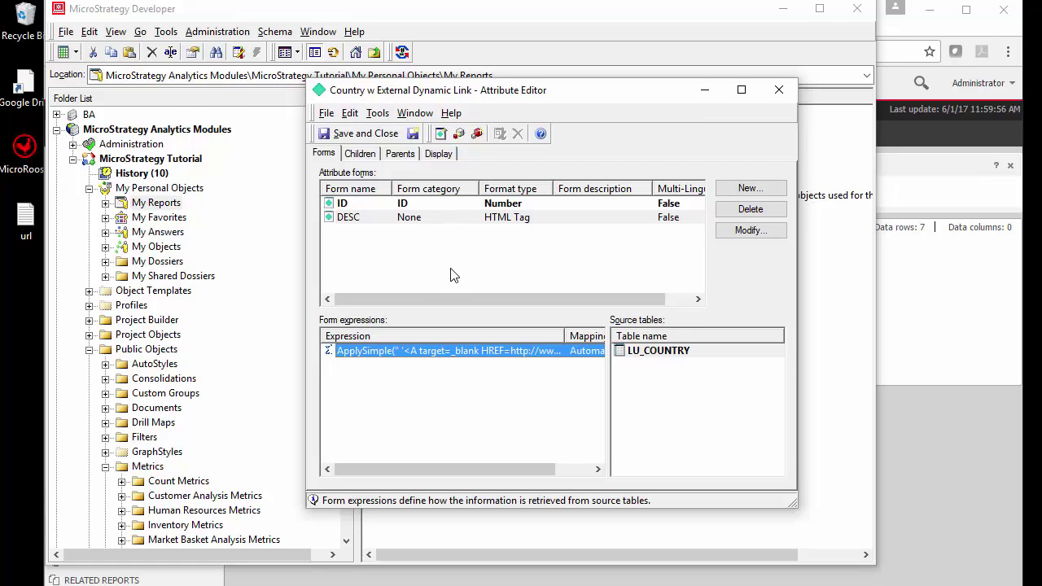
pyautogui.click(778, 90)
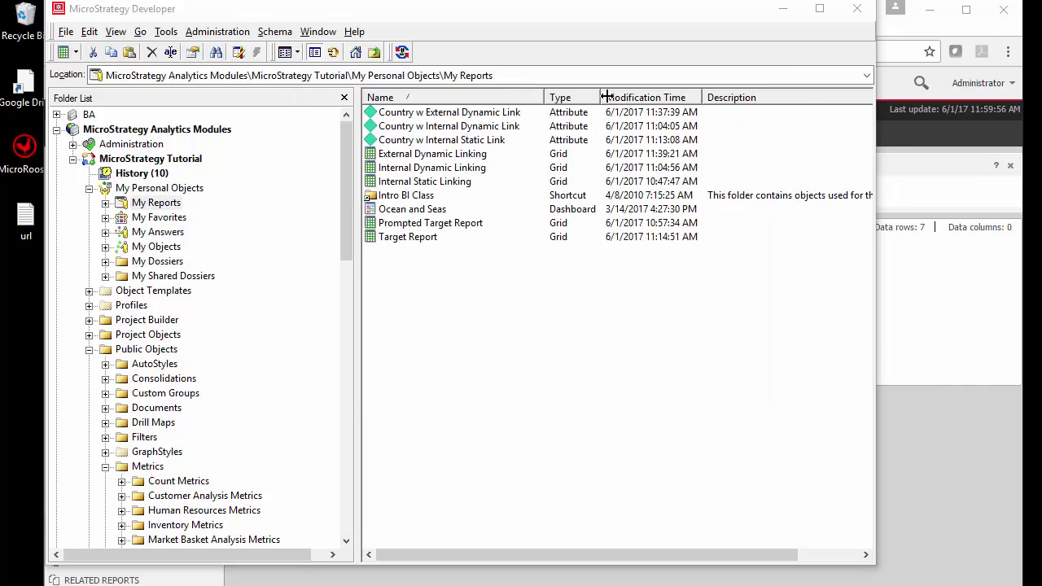
pyautogui.click(401, 52)
# Step: Draft an ApplySimple line in Notepad with an empty <A Href=></A> tag around [Country_Name]
pyautogui.hotkey('alt', 'Tab')
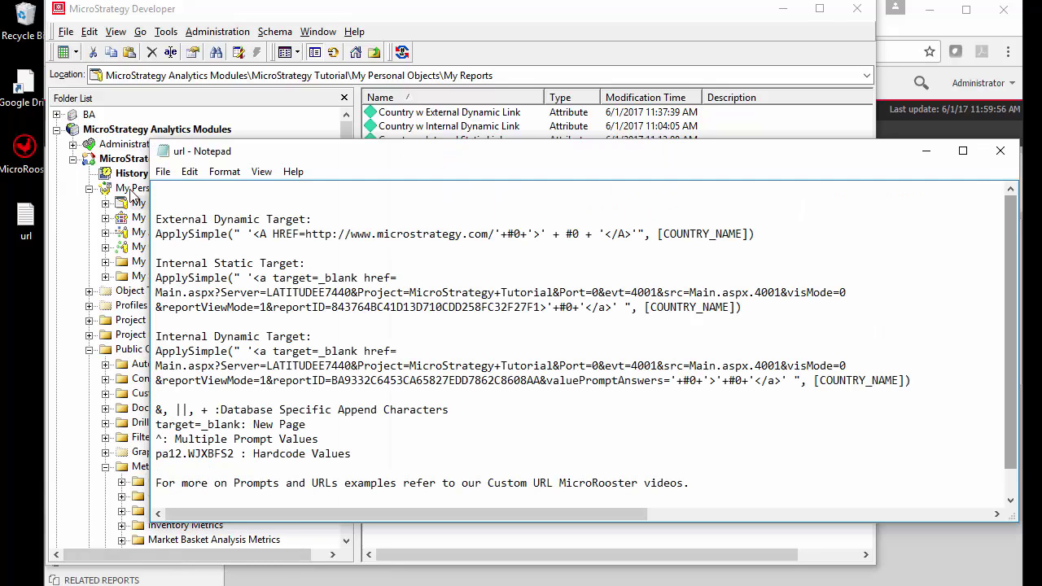
pyautogui.write('APplySimpl')
pyautogui.write('e ()')
pyautogui.write(',')
pyautogui.write('[')
pyautogui.write('Co')
pyautogui.write('untry')
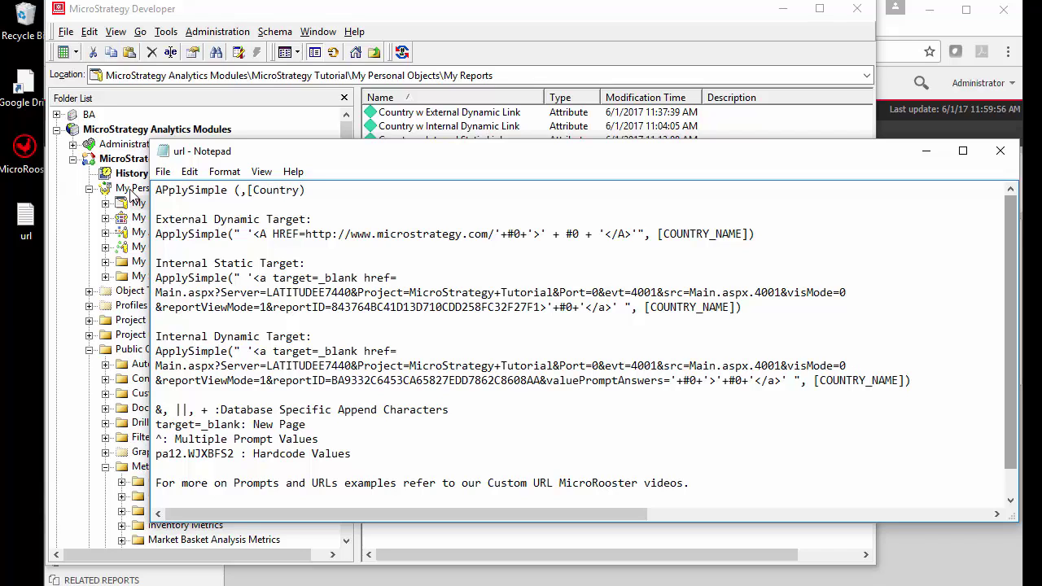
pyautogui.write('_Name')
pyautogui.write(']')
pyautogui.write('""')
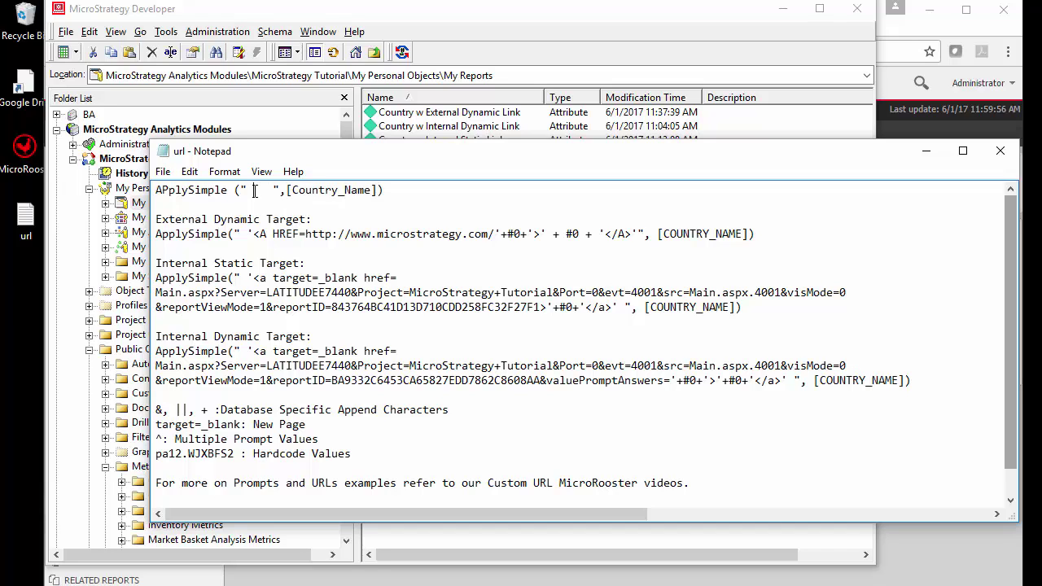
pyautogui.click(255, 190)
pyautogui.write("''")
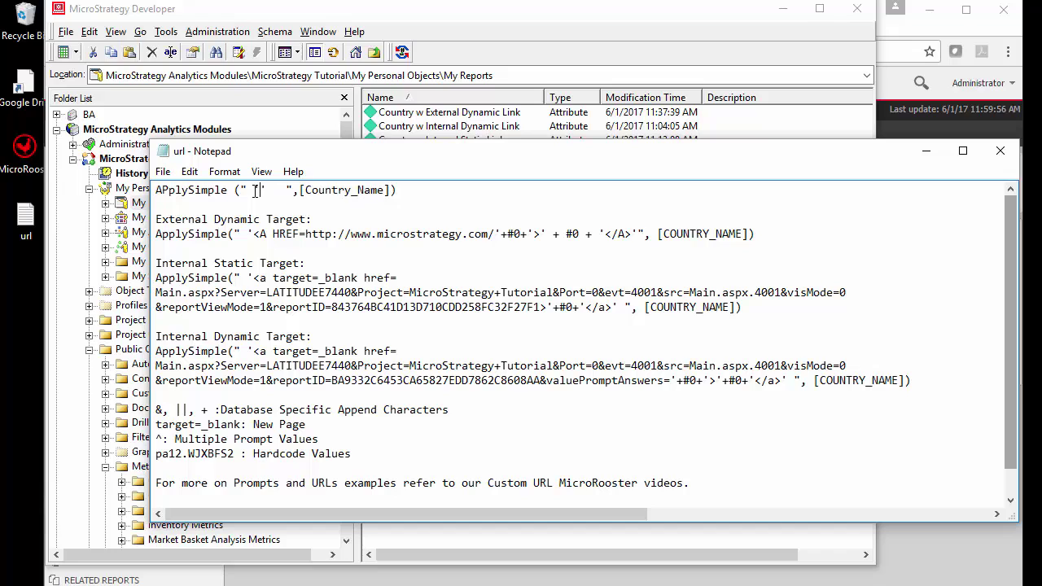
pyautogui.write('<A')
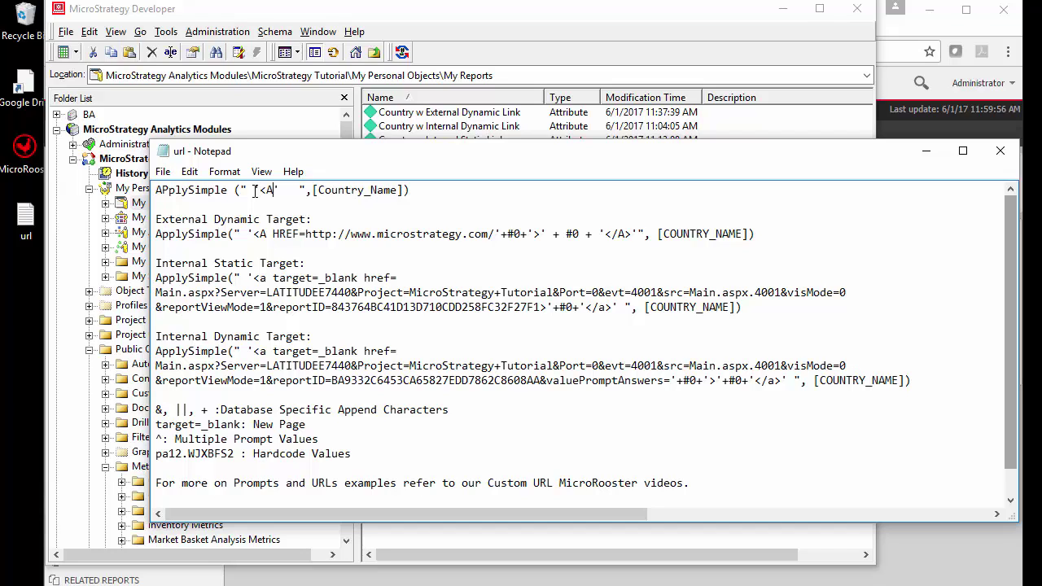
pyautogui.write('>')
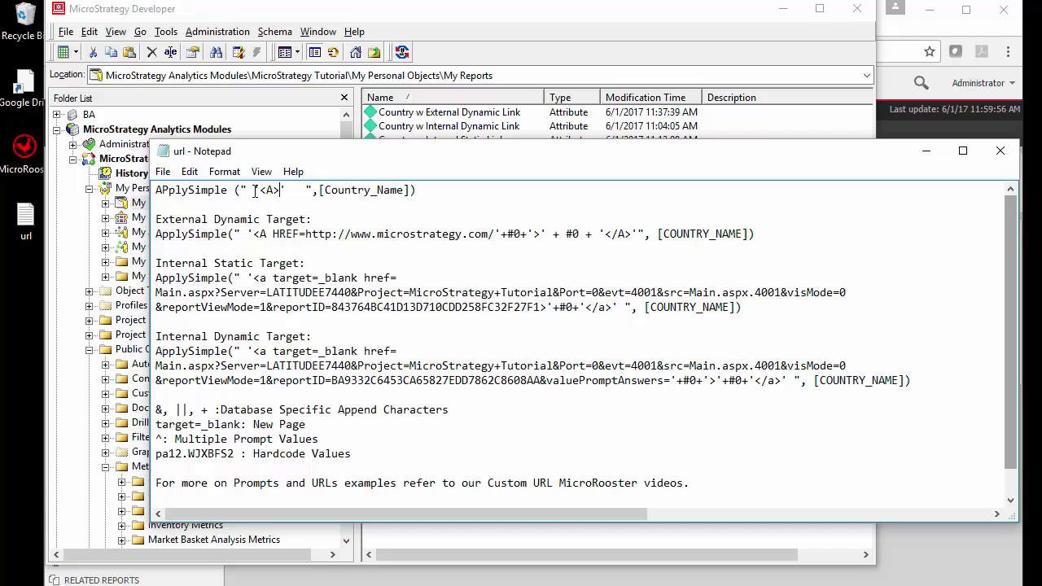
pyautogui.write('<')
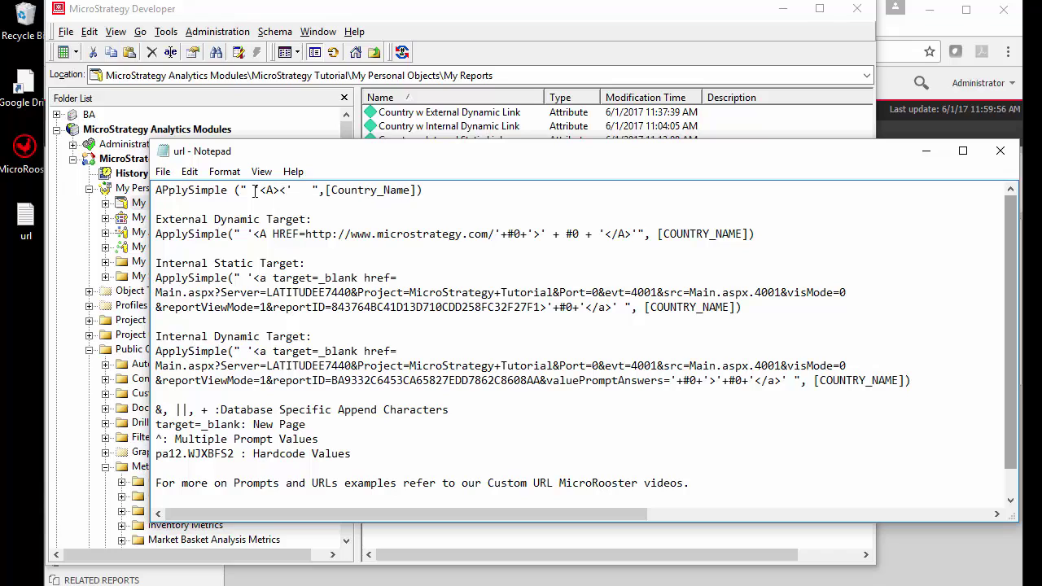
pyautogui.write('/A>')
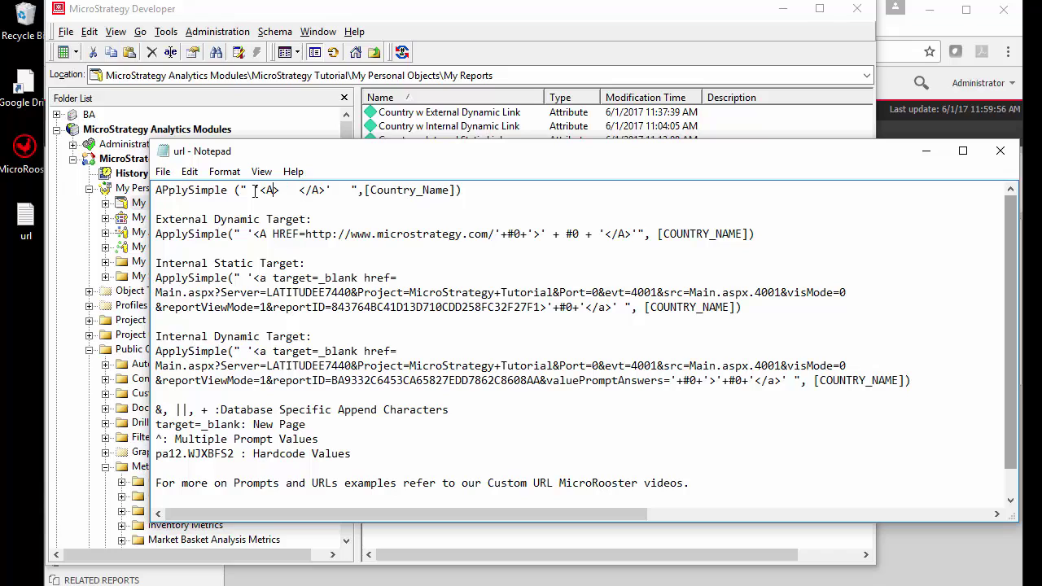
pyautogui.write('Href')
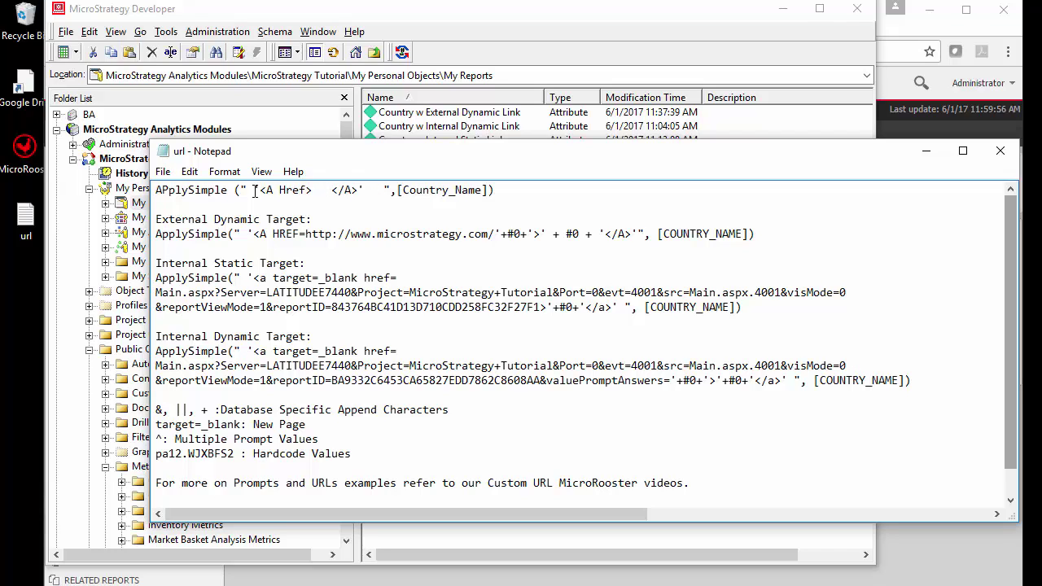
pyautogui.write('=')
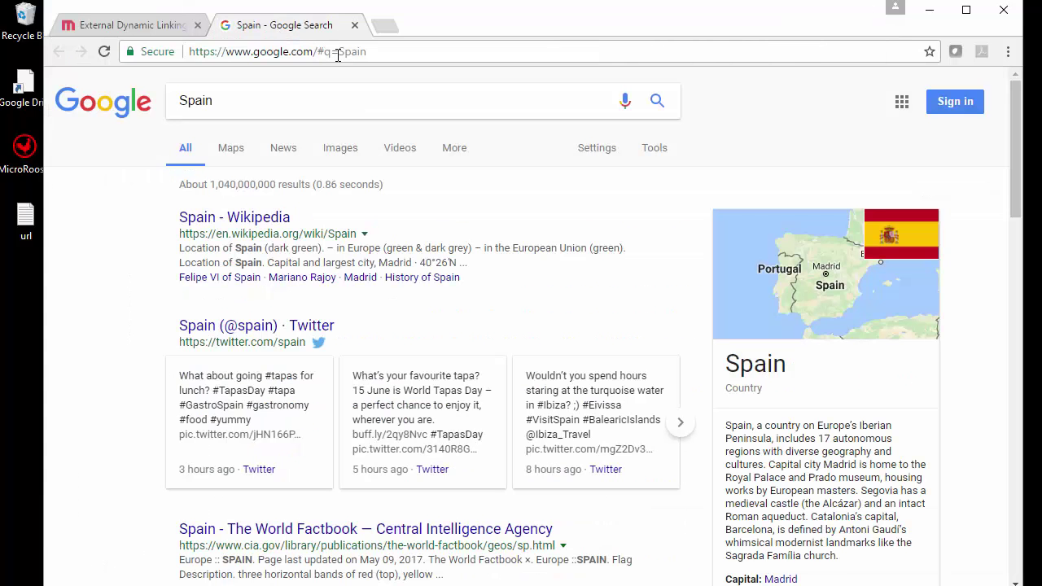
pyautogui.moveTo(338, 51); pyautogui.dragTo(187, 52)
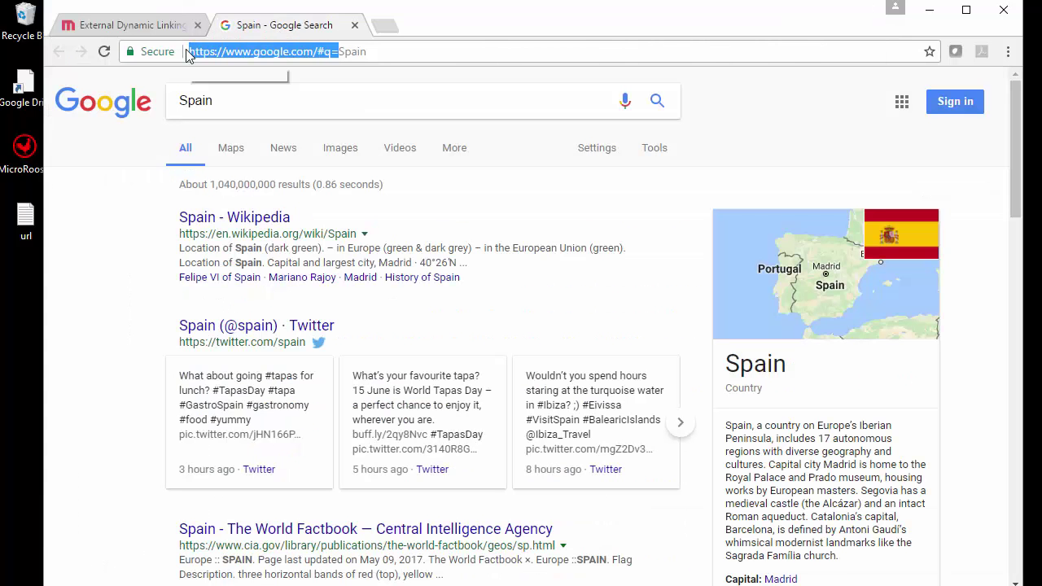
pyautogui.hotkey('ctrl', 'c')
pyautogui.hotkey('alt', 'Tab')
pyautogui.hotkey('ctrl', 'v')
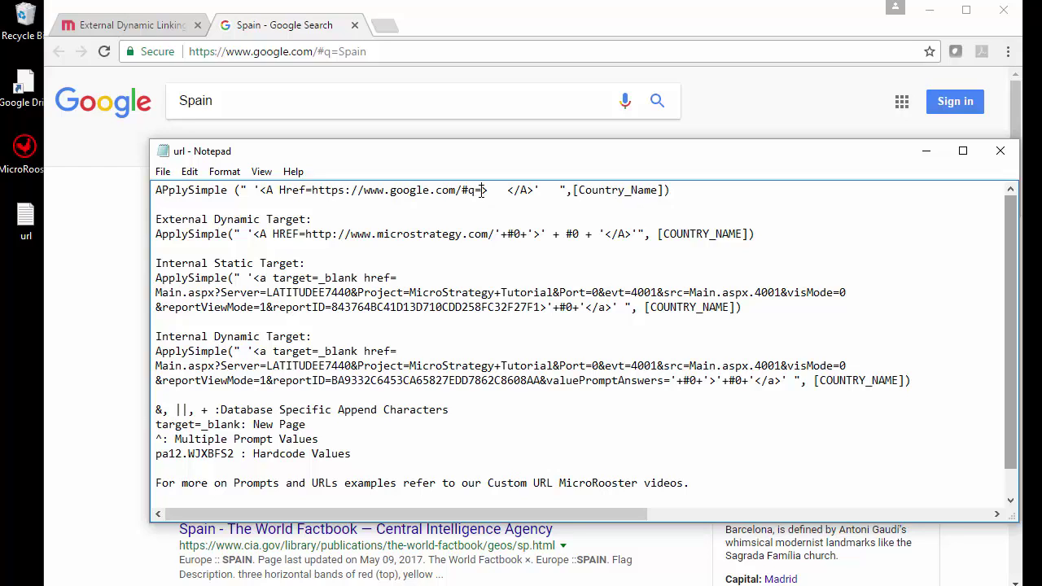
# Step: Insert '+#0+' so the country name becomes both the Google query and link text
pyautogui.write("''")
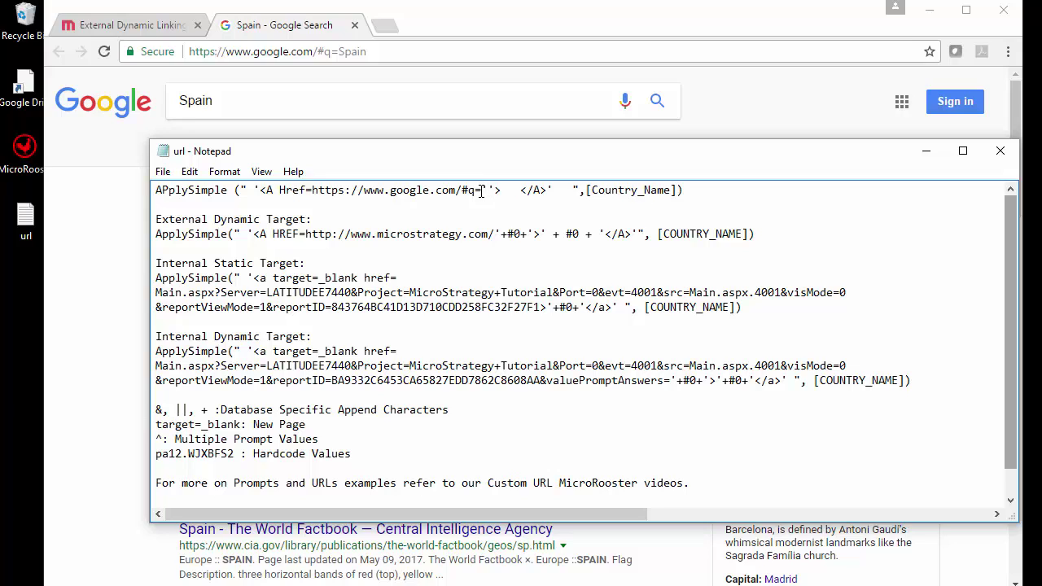
pyautogui.write('+')
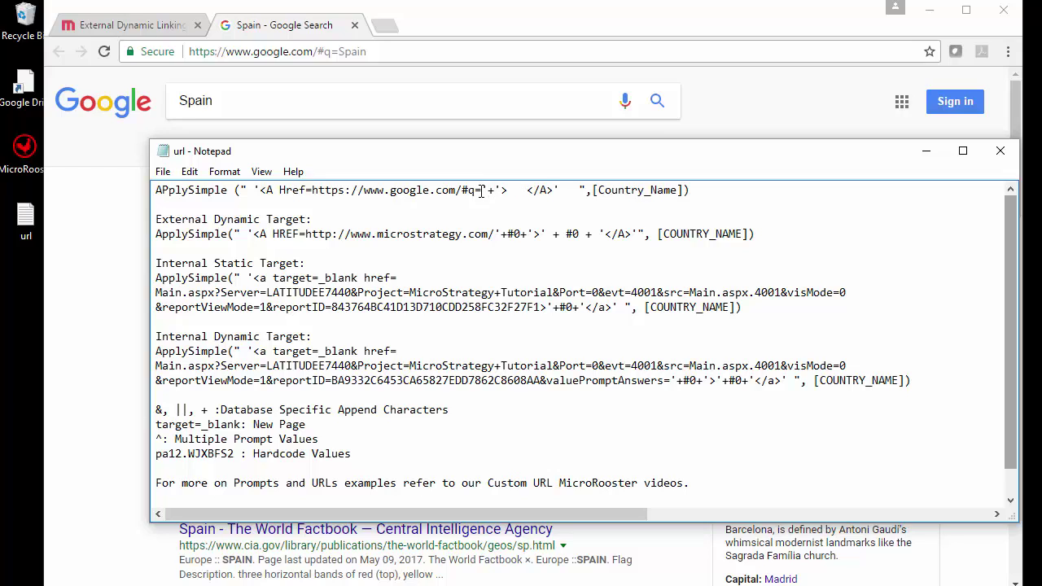
pyautogui.write('#0')
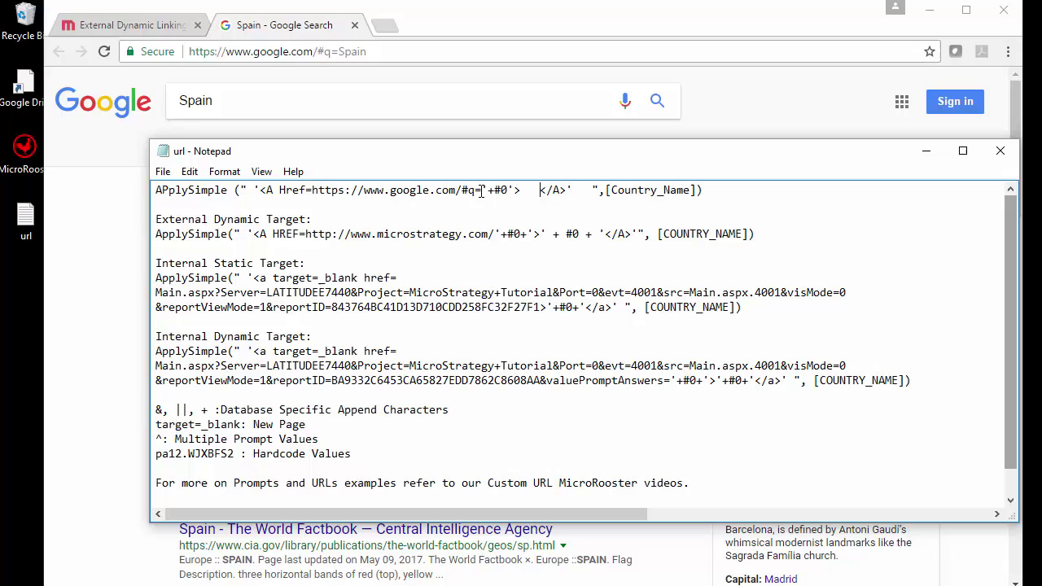
pyautogui.write("'")
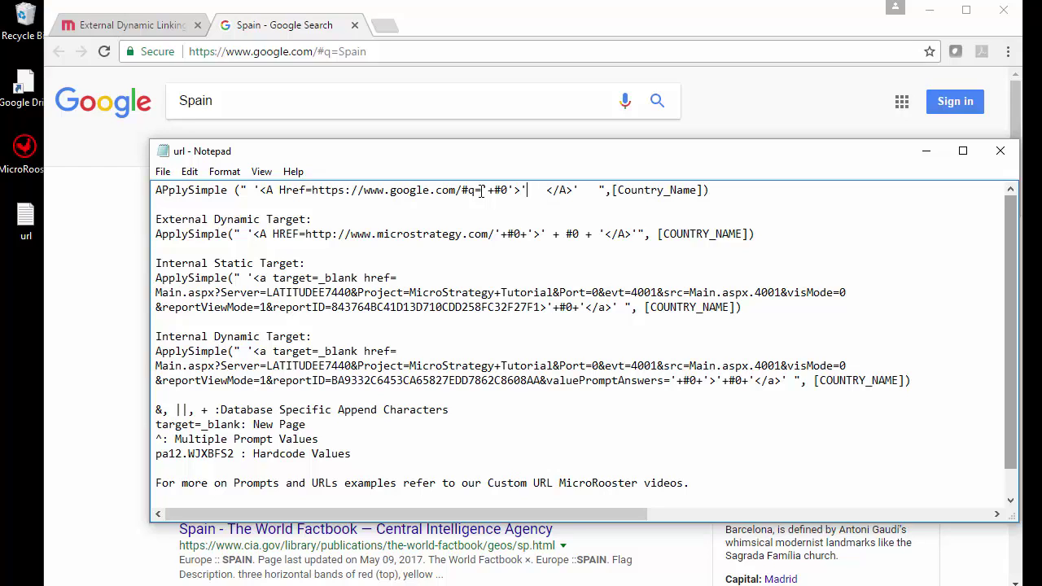
pyautogui.write('+#0')
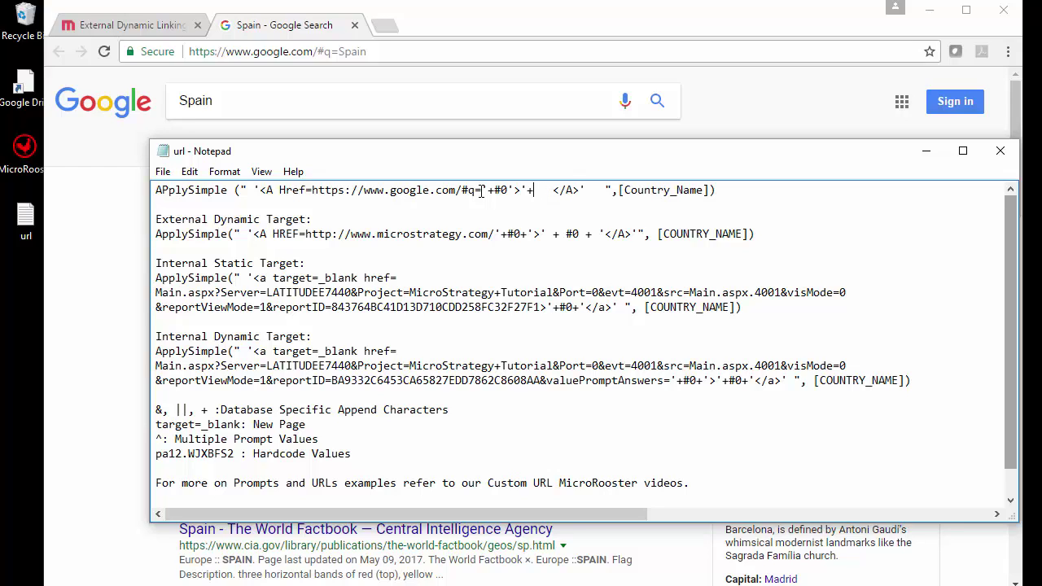
pyautogui.write("'>'")
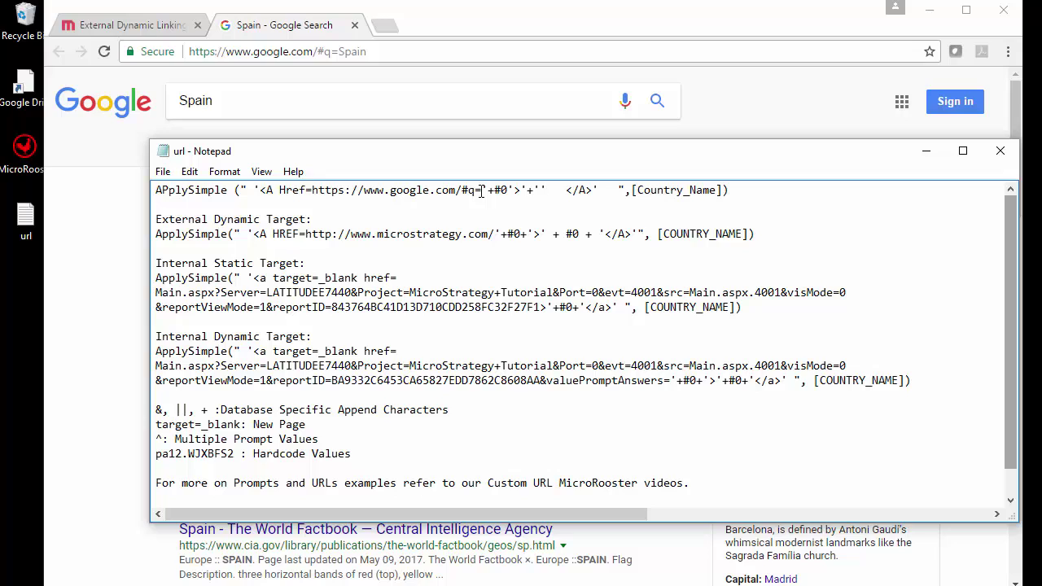
pyautogui.write("+'")
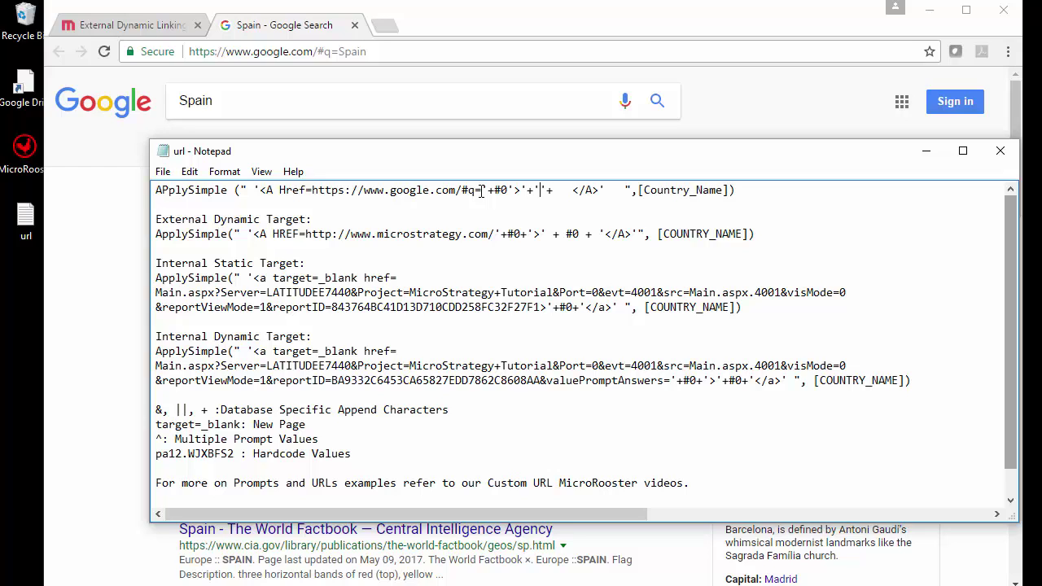
pyautogui.write('something s')
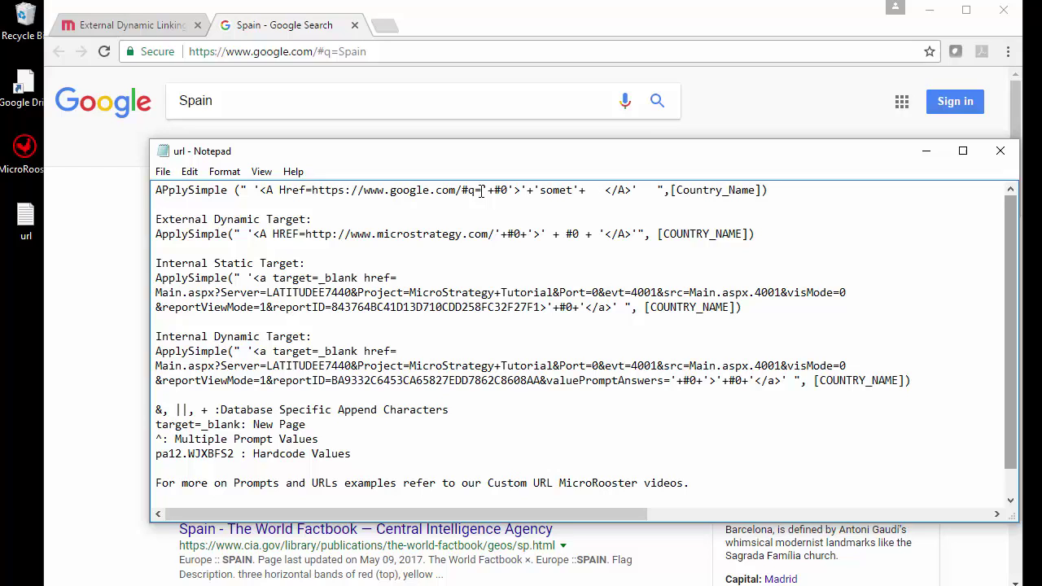
pyautogui.write('tatic')
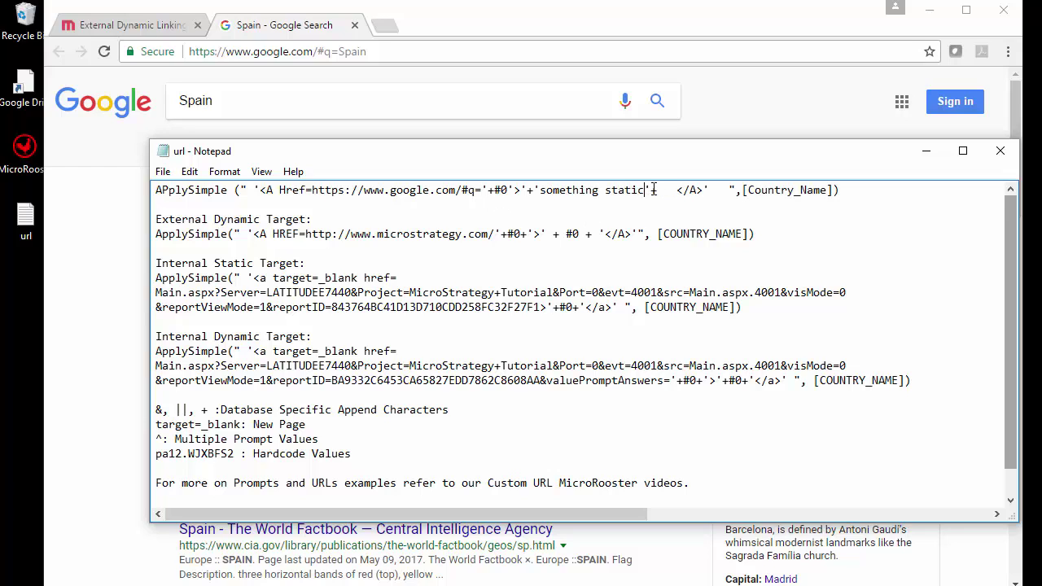
pyautogui.moveTo(651, 190); pyautogui.dragTo(534, 193)
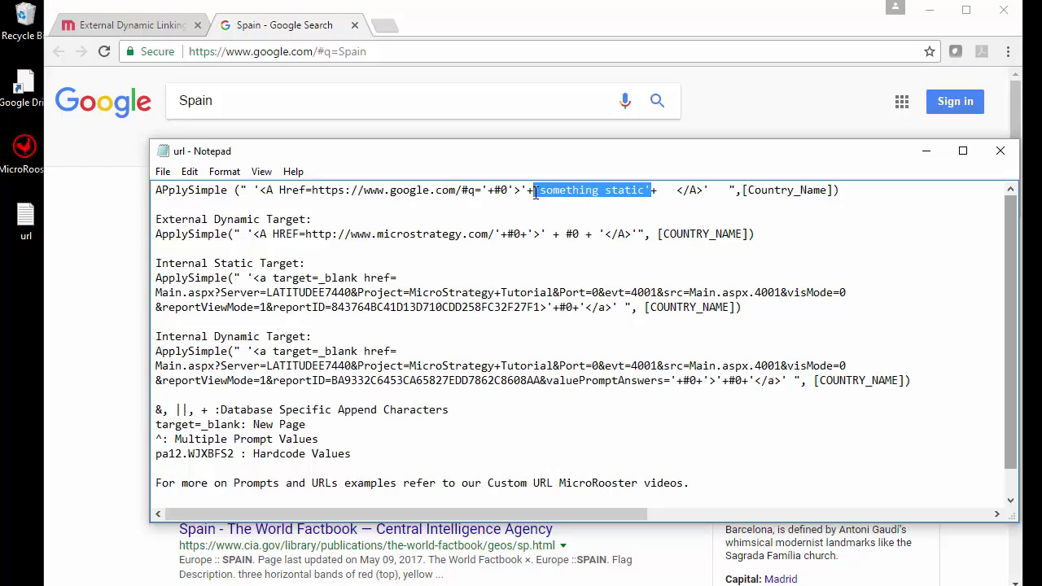
pyautogui.write('#0')
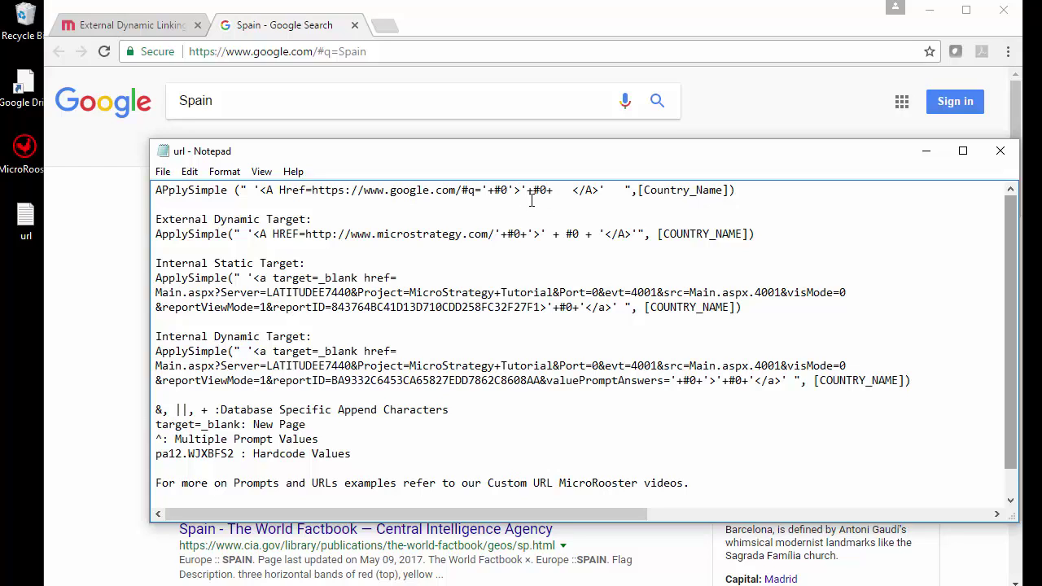
pyautogui.write('+')
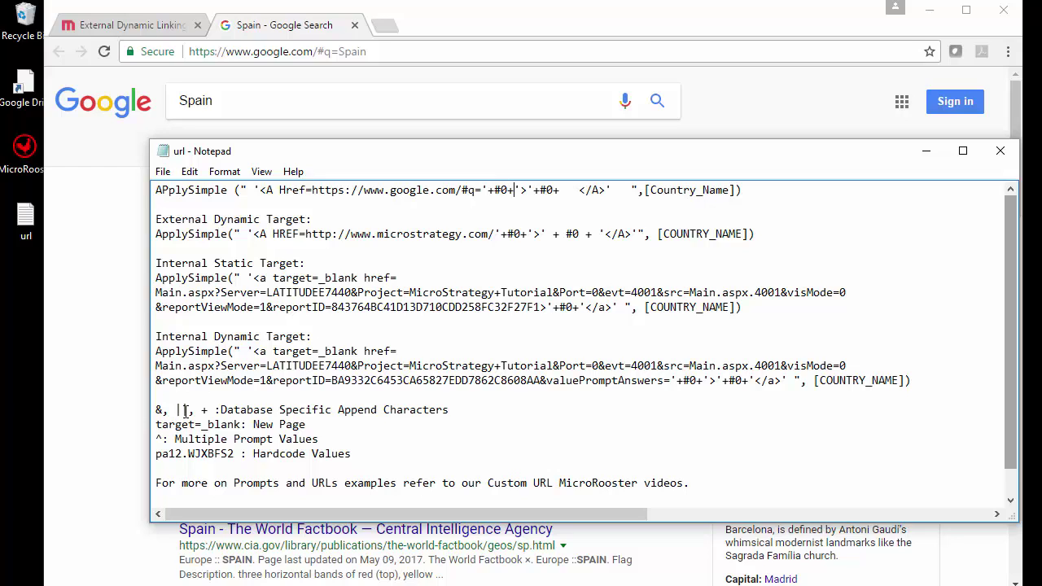
# Step: Review the Database Specific Append Characters note and the finished Google formula line
pyautogui.moveTo(155, 411); pyautogui.dragTo(456, 405)
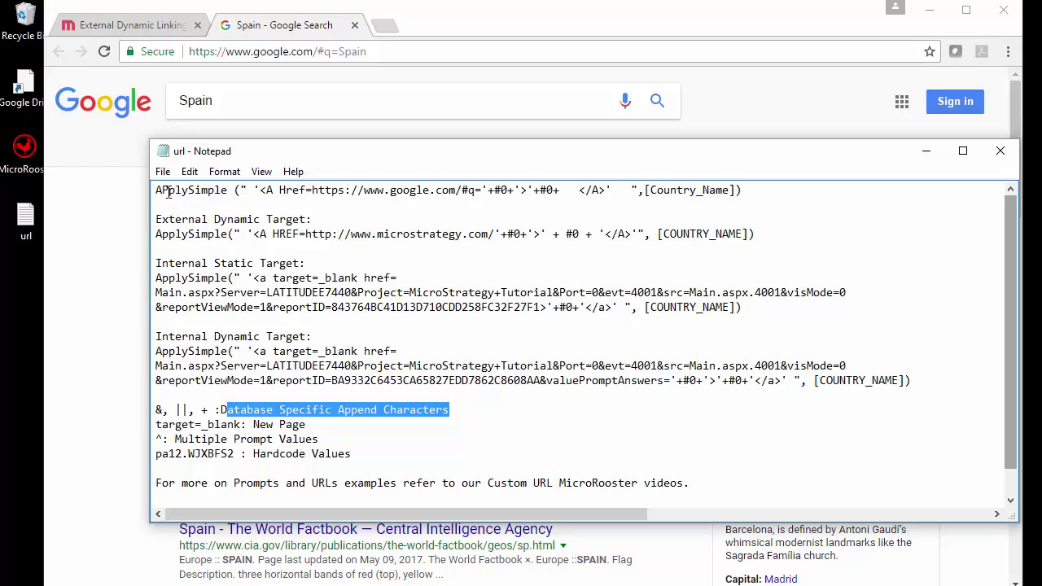
pyautogui.click(163, 189)
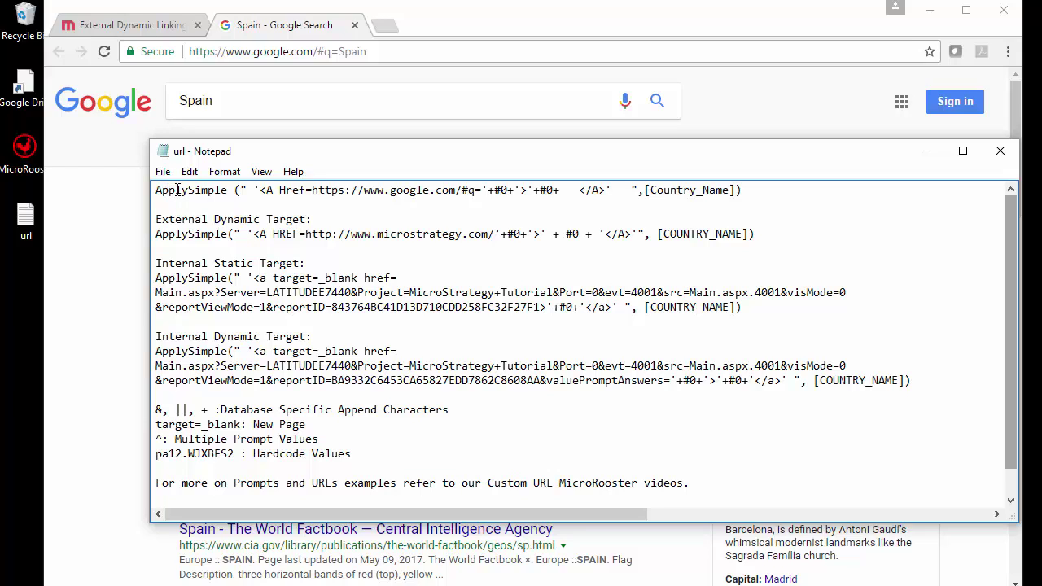
pyautogui.click(753, 189)
pyautogui.moveTo(749, 190); pyautogui.dragTo(144, 196)
pyautogui.rightClick(177, 196)
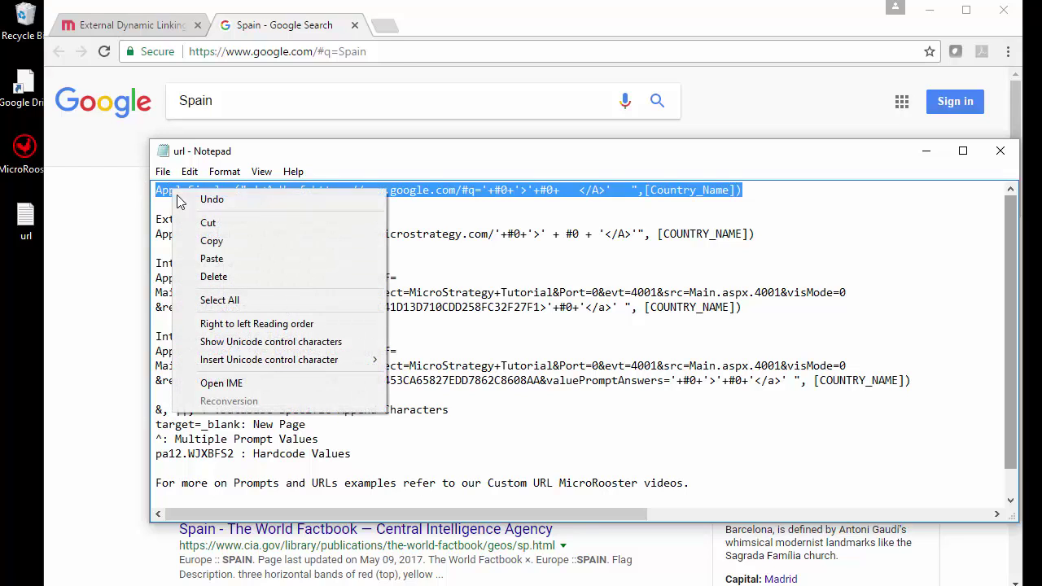
pyautogui.click(465, 249)
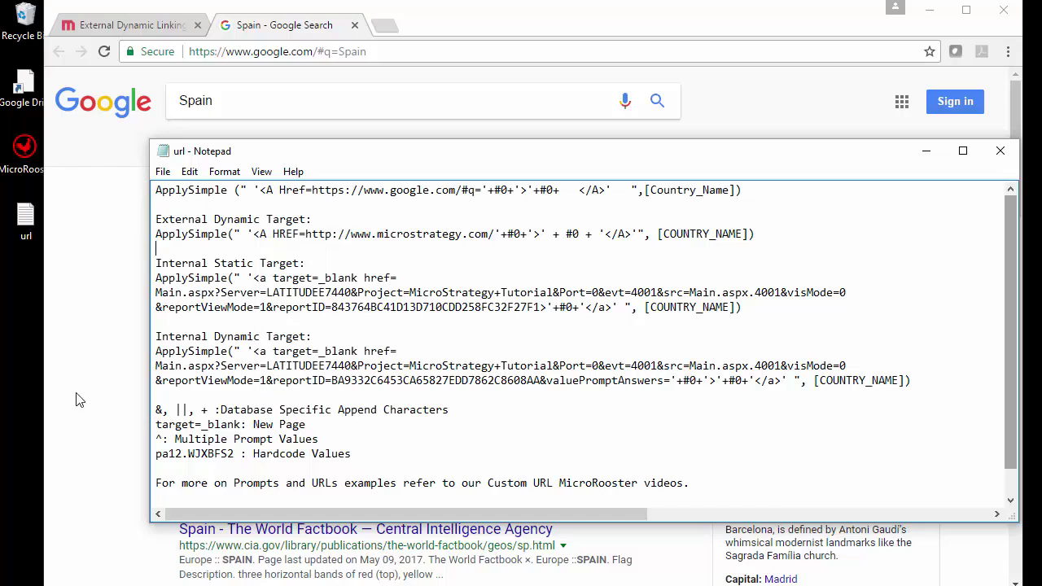
pyautogui.hotkey('alt', 'Tab')
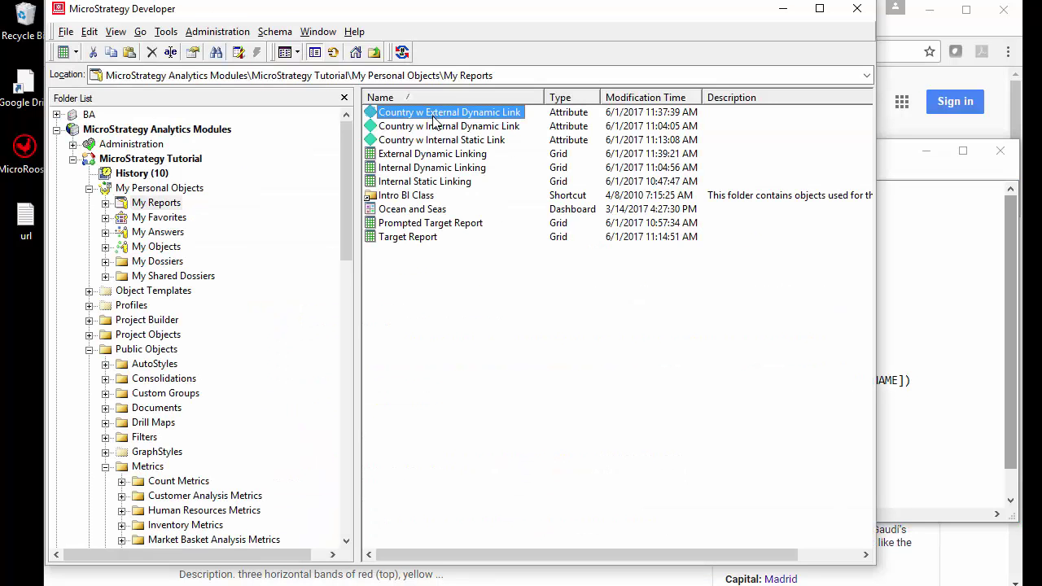
# Step: Highlight the Internal Static Target heading, its formula and the Main.aspx report URL in Notepad
pyautogui.click(1010, 323)
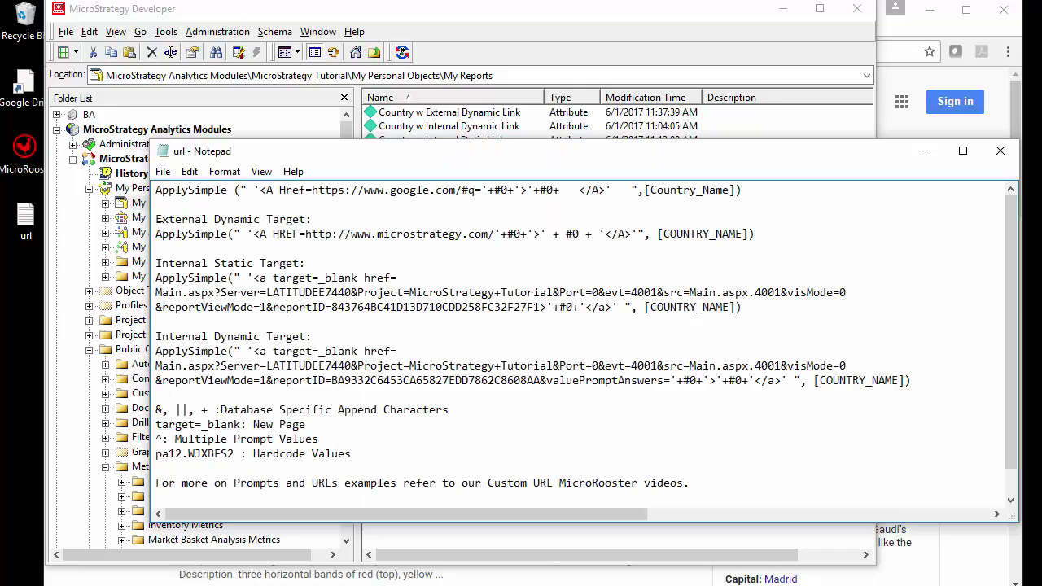
pyautogui.moveTo(155, 263); pyautogui.dragTo(312, 262)
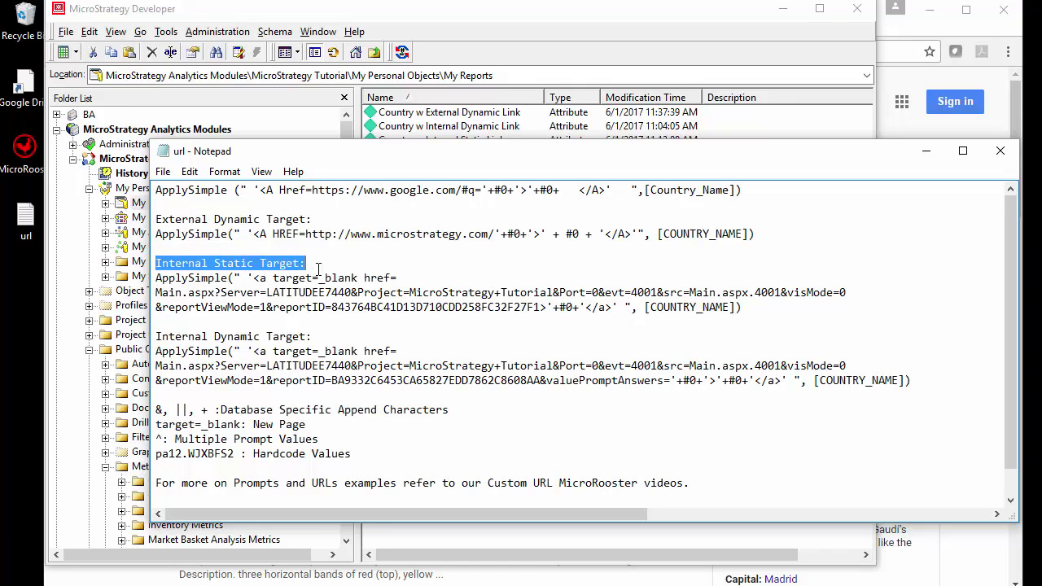
pyautogui.moveTo(155, 279); pyautogui.dragTo(404, 280)
pyautogui.moveTo(743, 308); pyautogui.dragTo(583, 310)
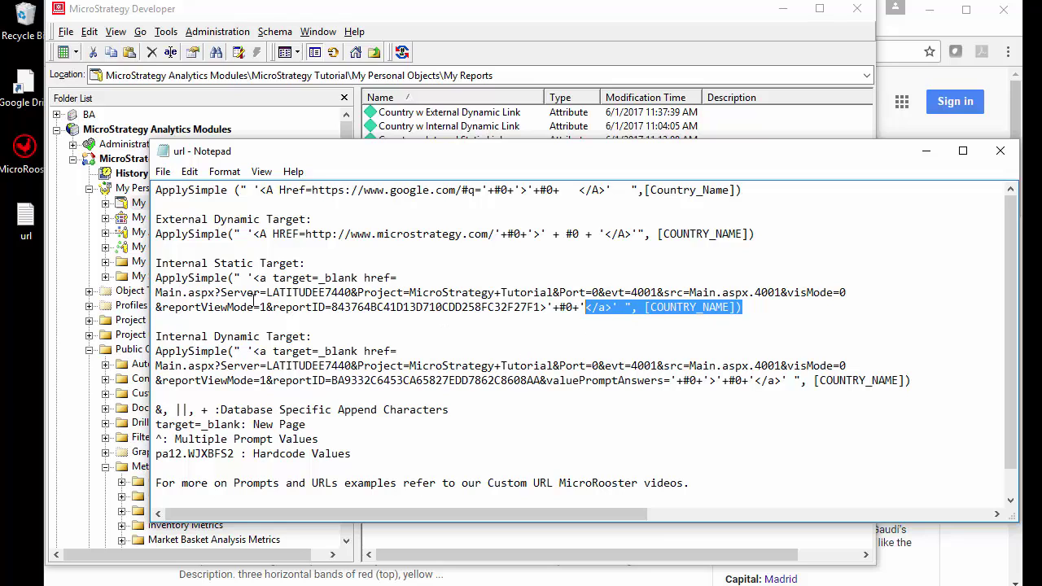
pyautogui.moveTo(153, 293); pyautogui.dragTo(540, 307)
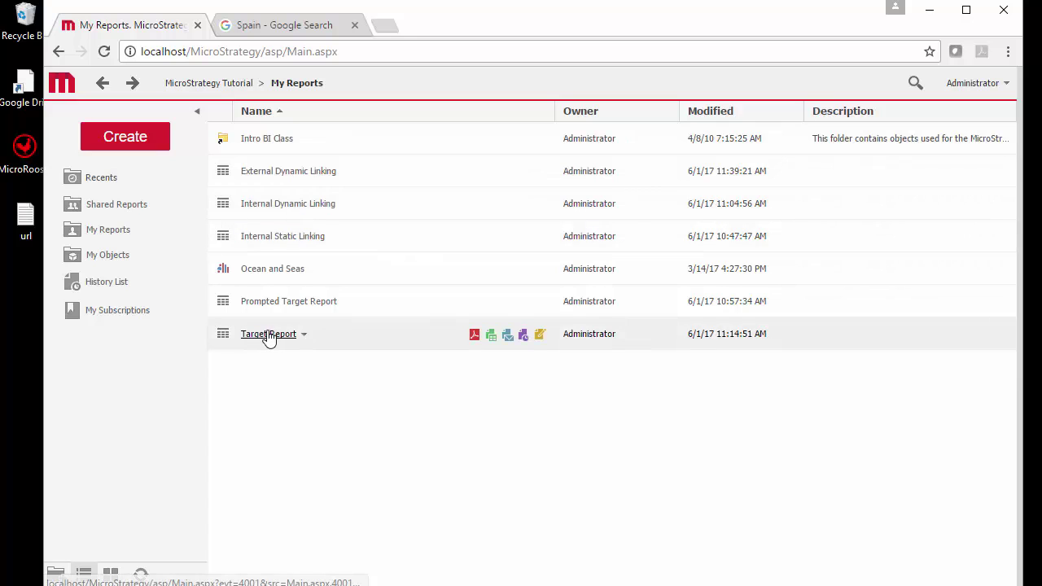
# Step: Copy the Target Report's link address from its Properties, cancelling without changes
pyautogui.rightClick(264, 335)
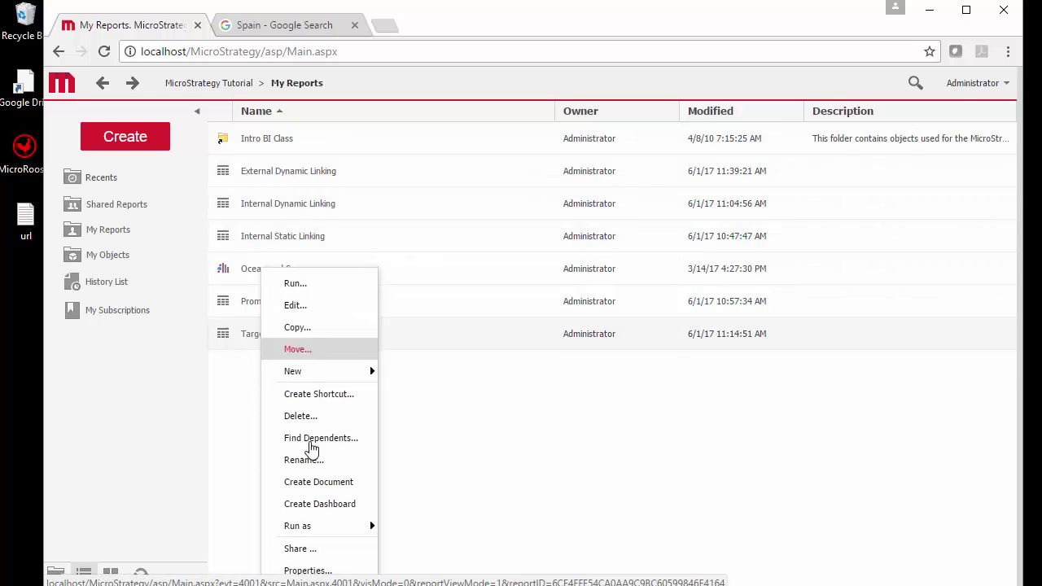
pyautogui.click(308, 571)
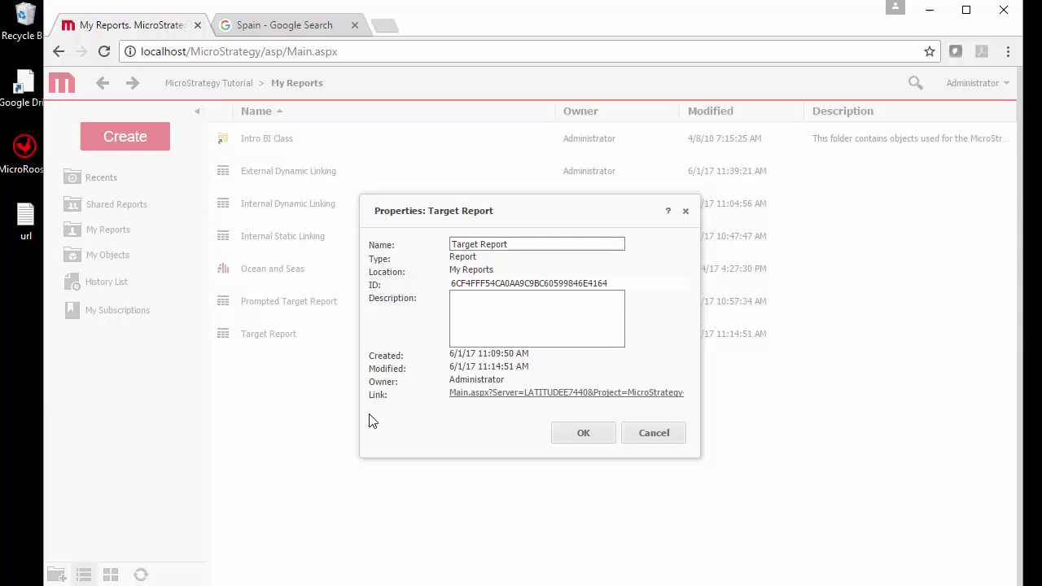
pyautogui.rightClick(462, 396)
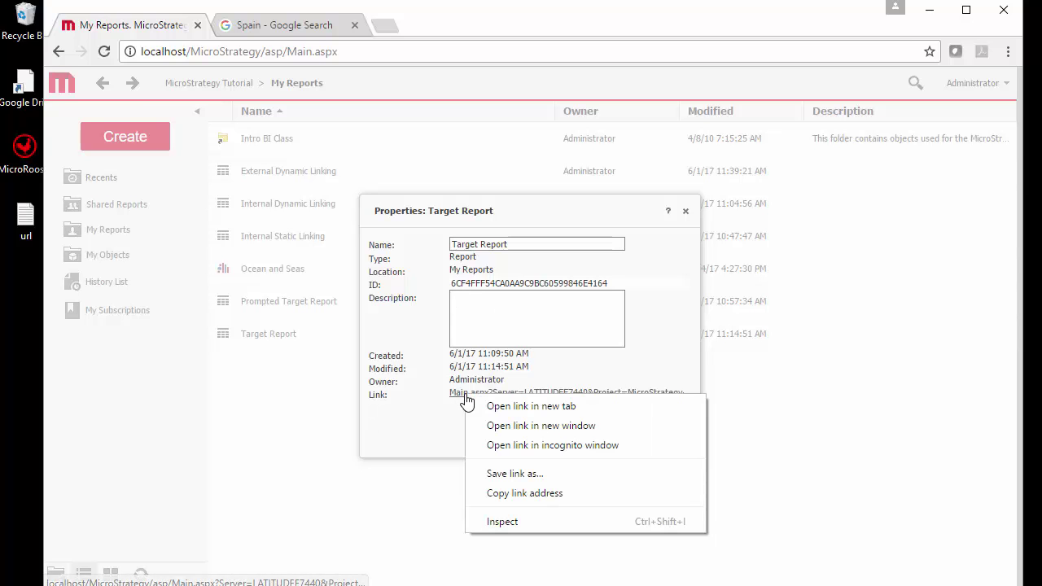
pyautogui.click(540, 498)
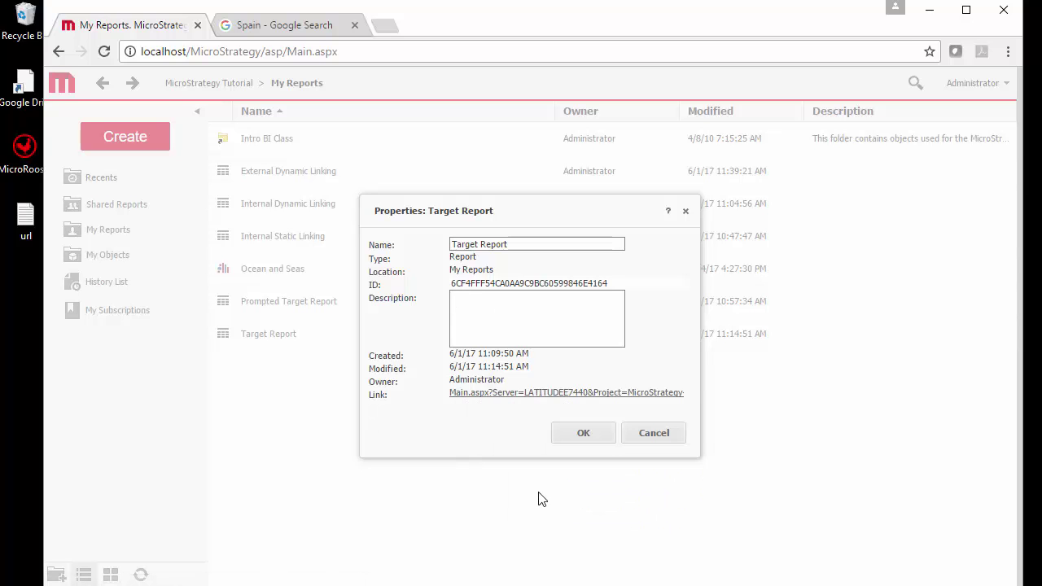
pyautogui.click(675, 424)
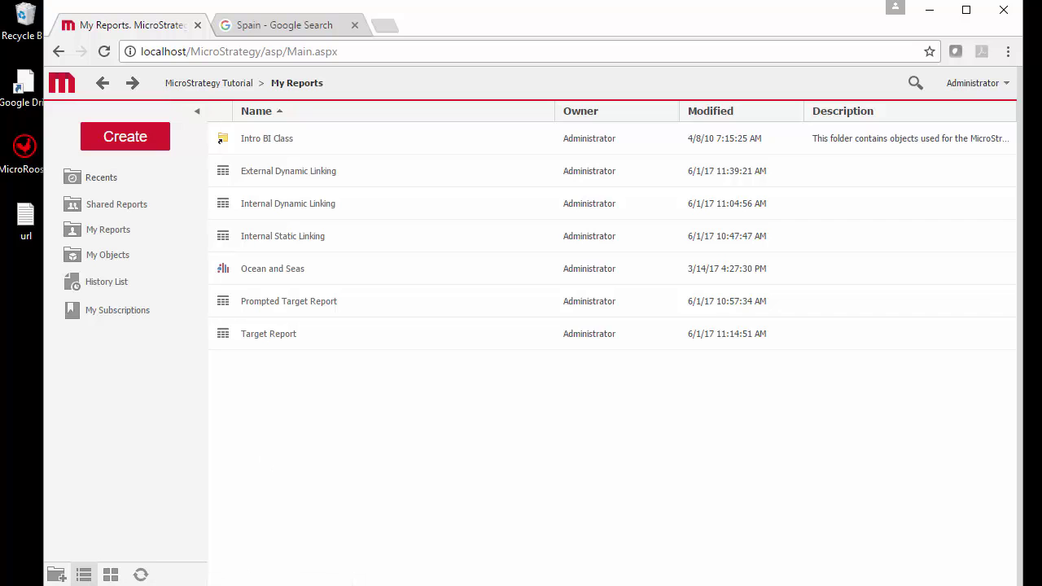
pyautogui.click(250, 582)
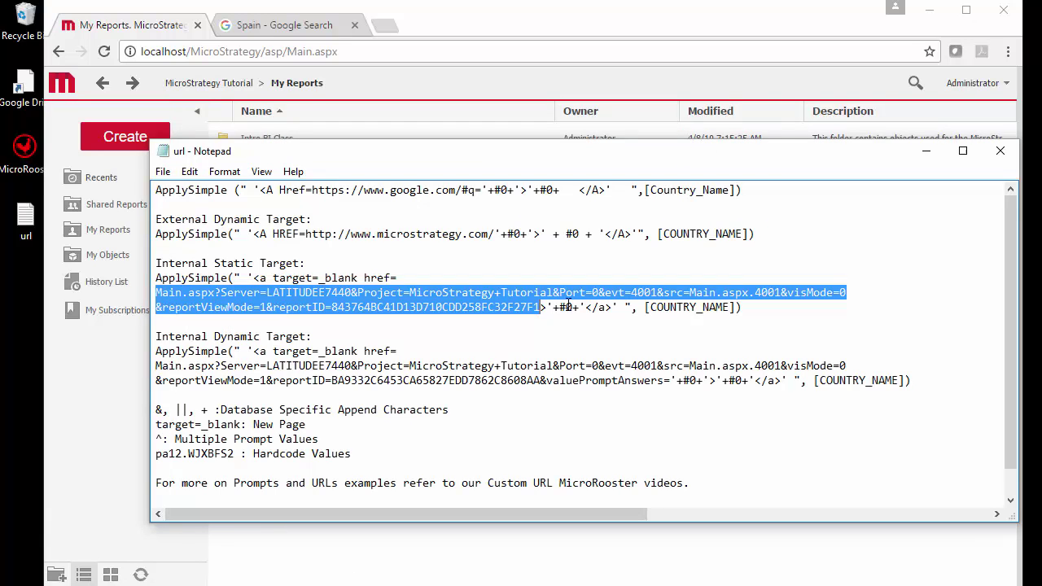
pyautogui.moveTo(542, 307); pyautogui.dragTo(154, 296)
pyautogui.hotkey('ctrl', 'v')
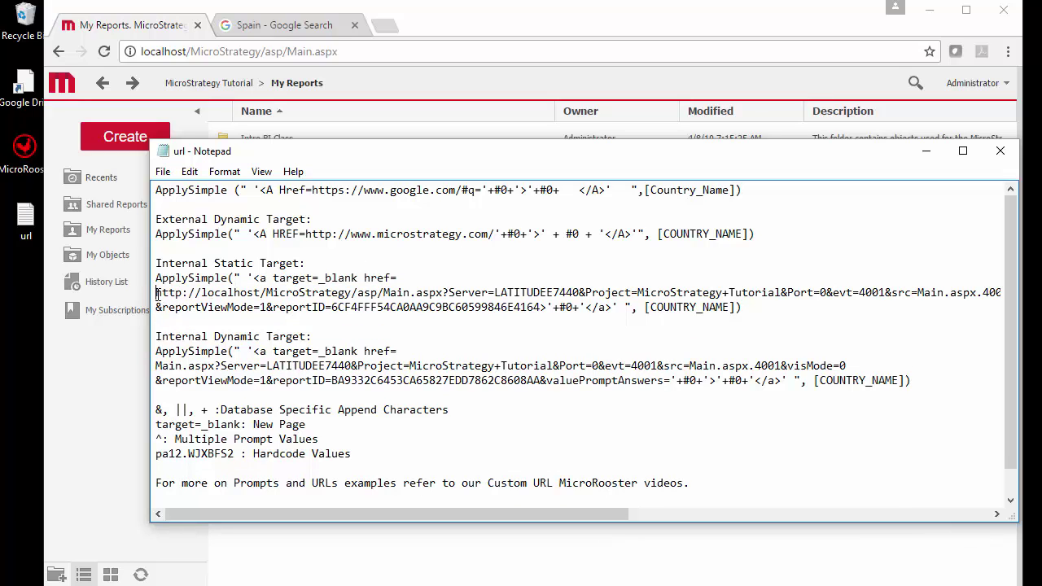
pyautogui.moveTo(155, 294); pyautogui.dragTo(383, 294)
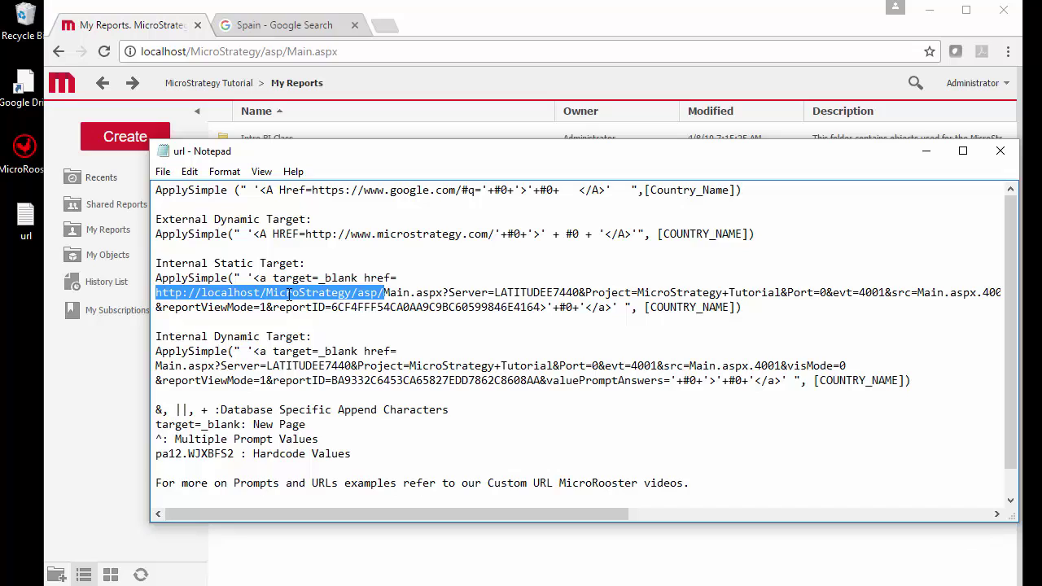
pyautogui.press('Delete')
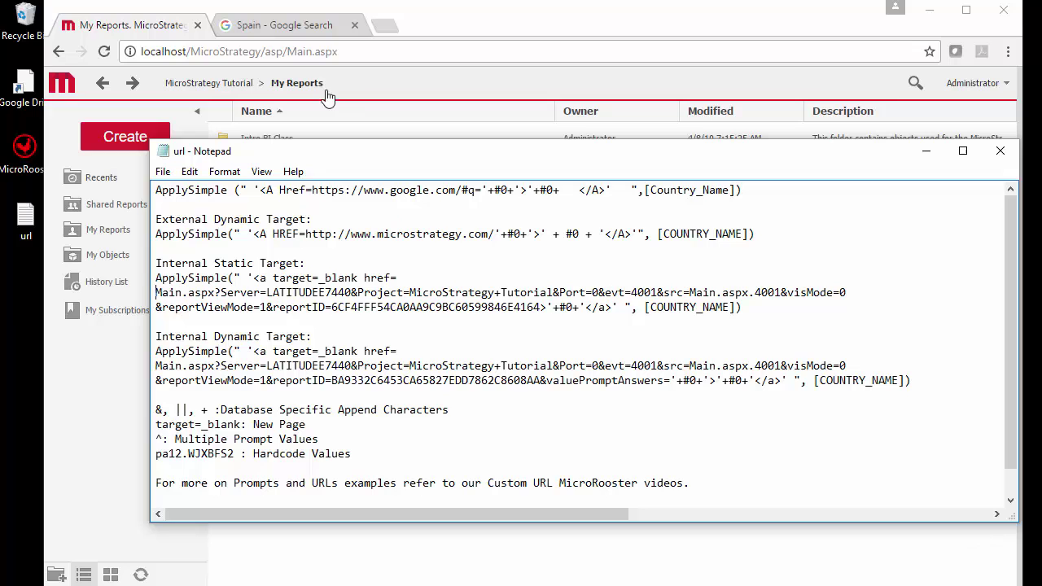
# Step: Test the Internal Static Linking report's USA link, then close the Target Report tab it opened
pyautogui.click(170, 26)
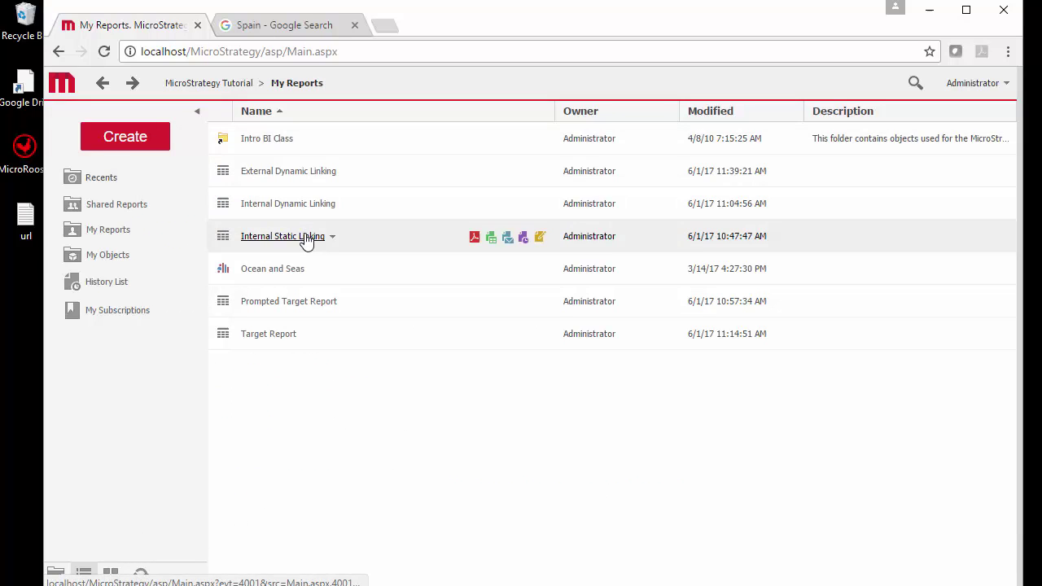
pyautogui.click(306, 236)
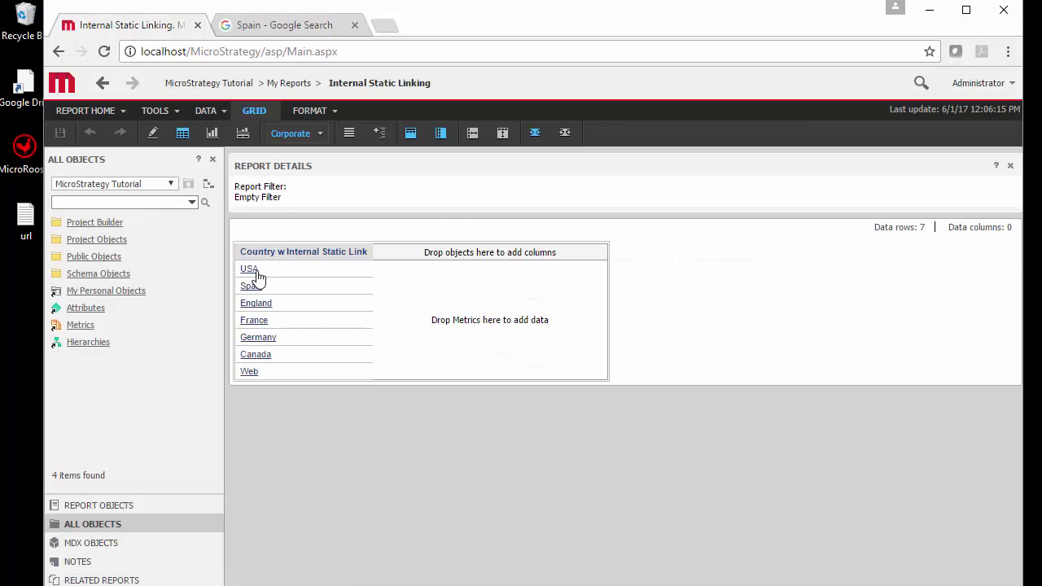
pyautogui.click(249, 271)
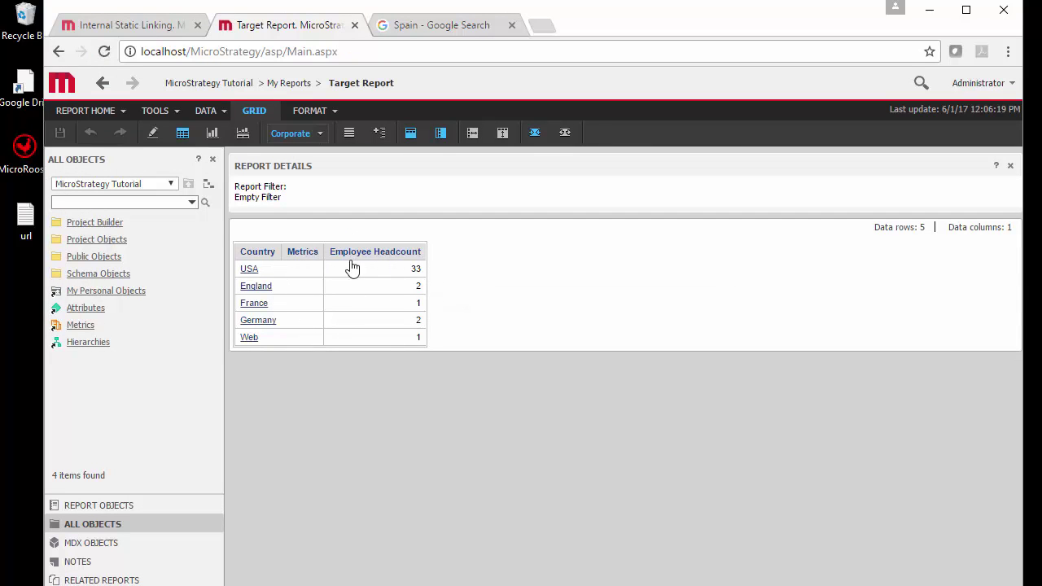
pyautogui.click(136, 29)
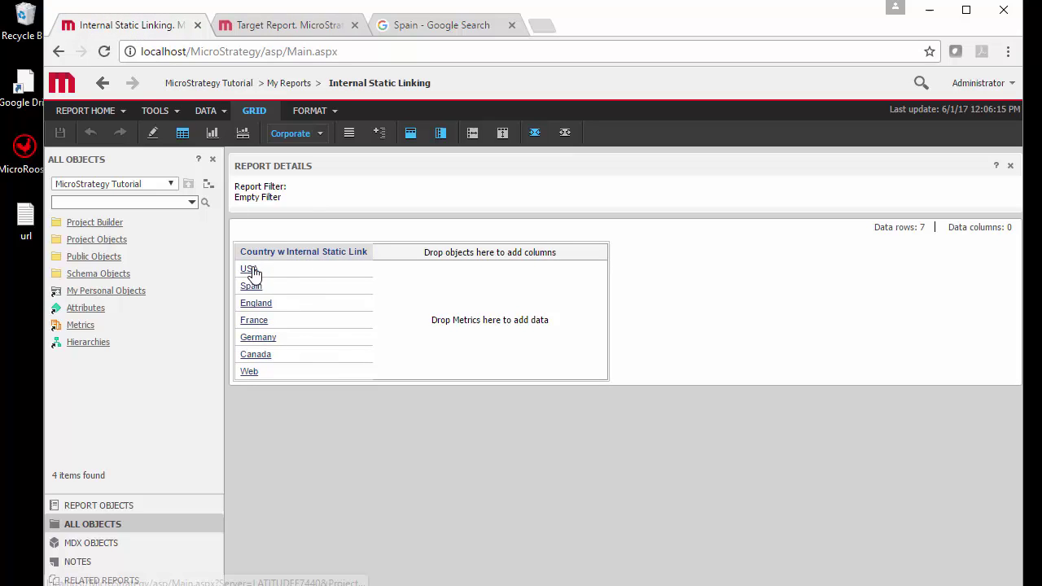
pyautogui.click(262, 26)
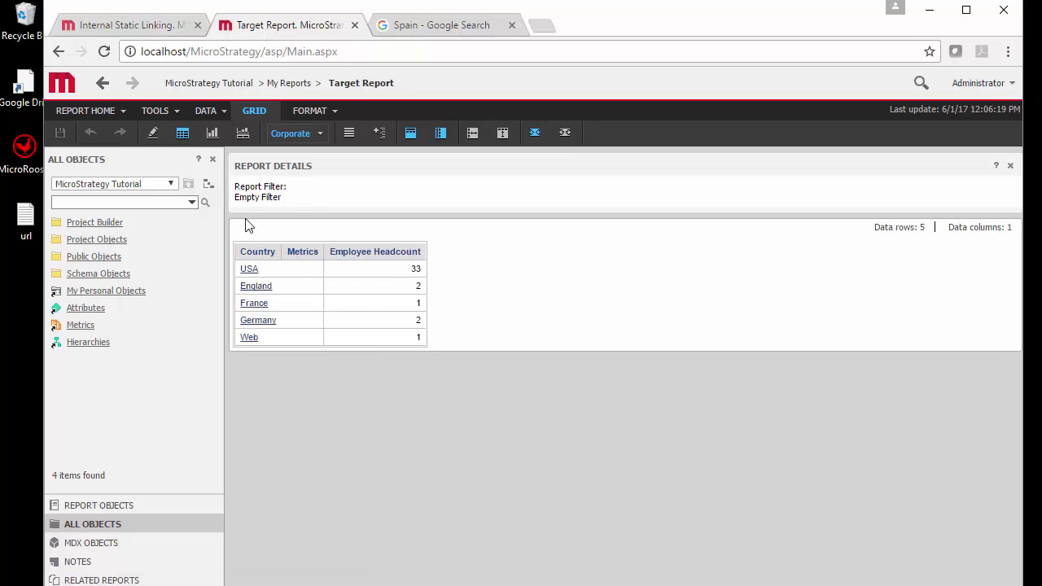
pyautogui.click(148, 25)
pyautogui.click(288, 27)
pyautogui.click(355, 25)
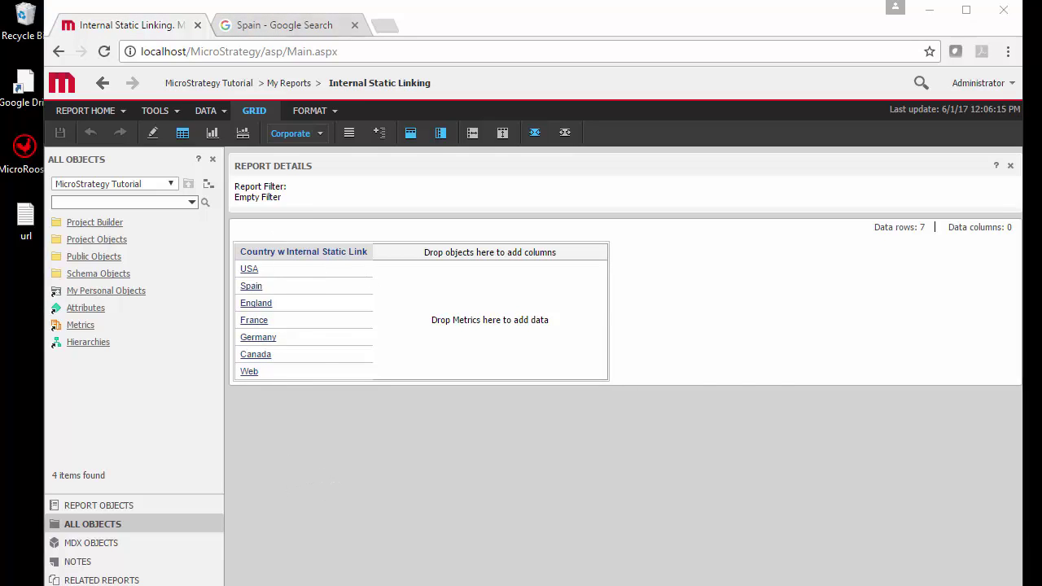
pyautogui.hotkey('alt', 'Tab')
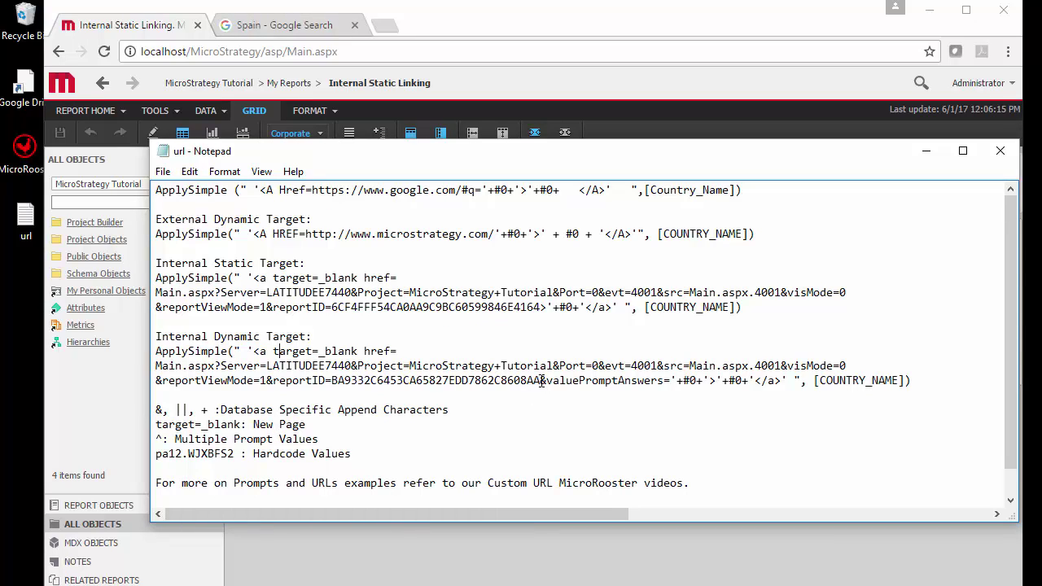
# Step: Highlight the &valuePromptAnswers= parameter in the Internal Dynamic Target link
pyautogui.moveTo(542, 380); pyautogui.dragTo(669, 381)
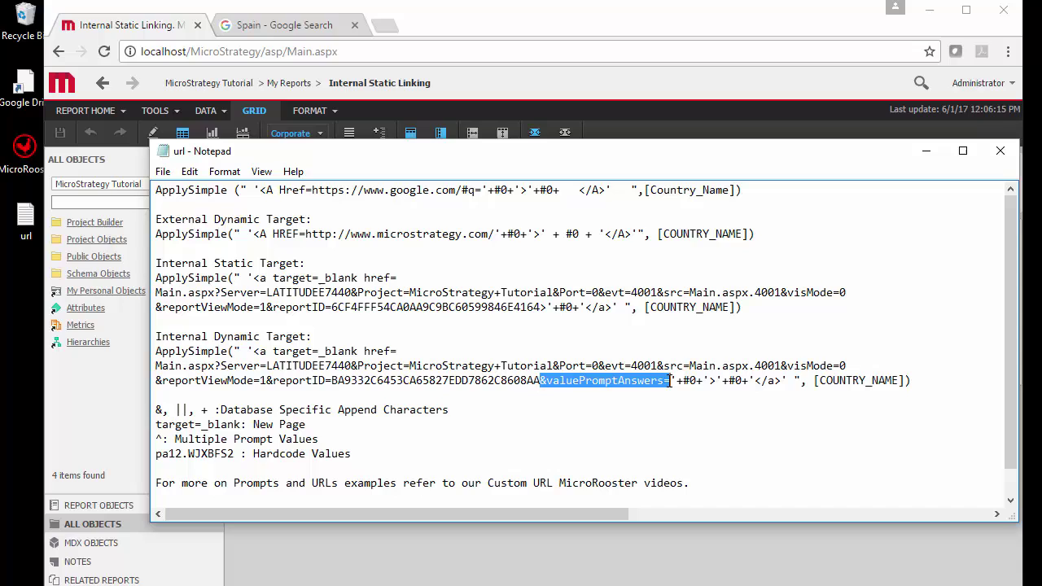
pyautogui.click(457, 389)
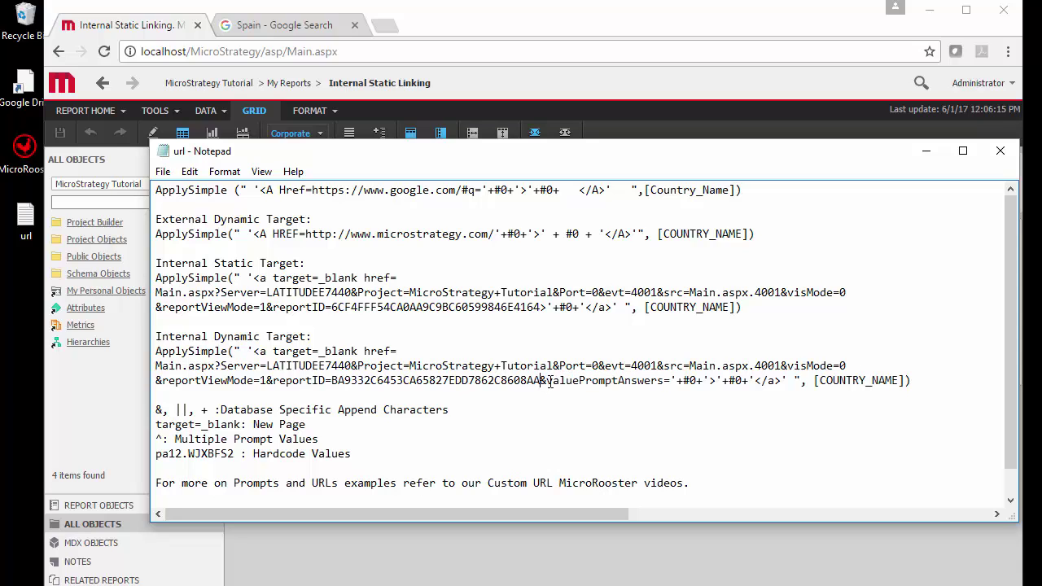
pyautogui.moveTo(540, 381); pyautogui.dragTo(709, 381)
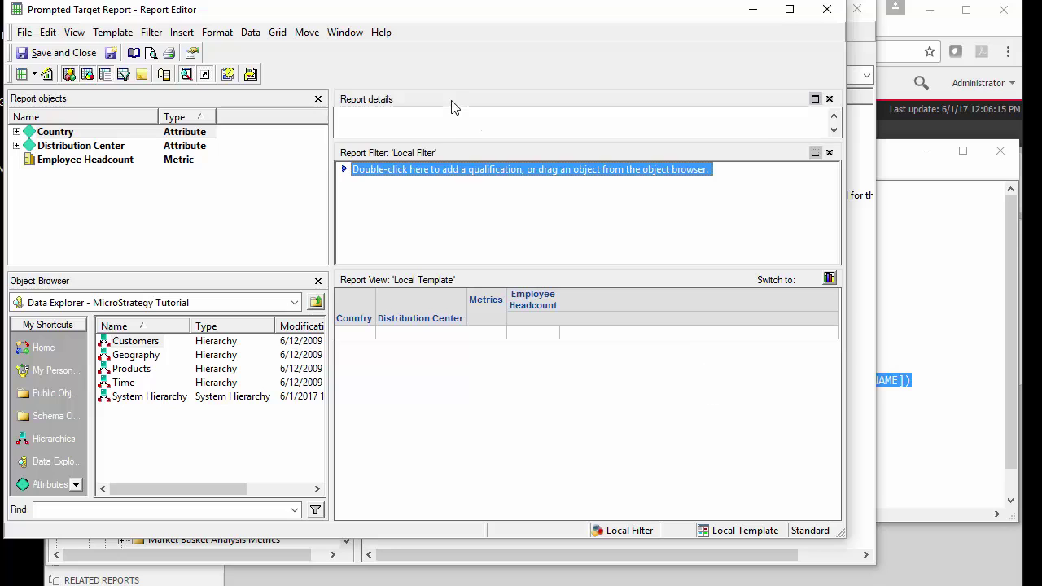
# Step: Add a report filter qualification on the Country attribute's DESC form
pyautogui.doubleClick(442, 169)
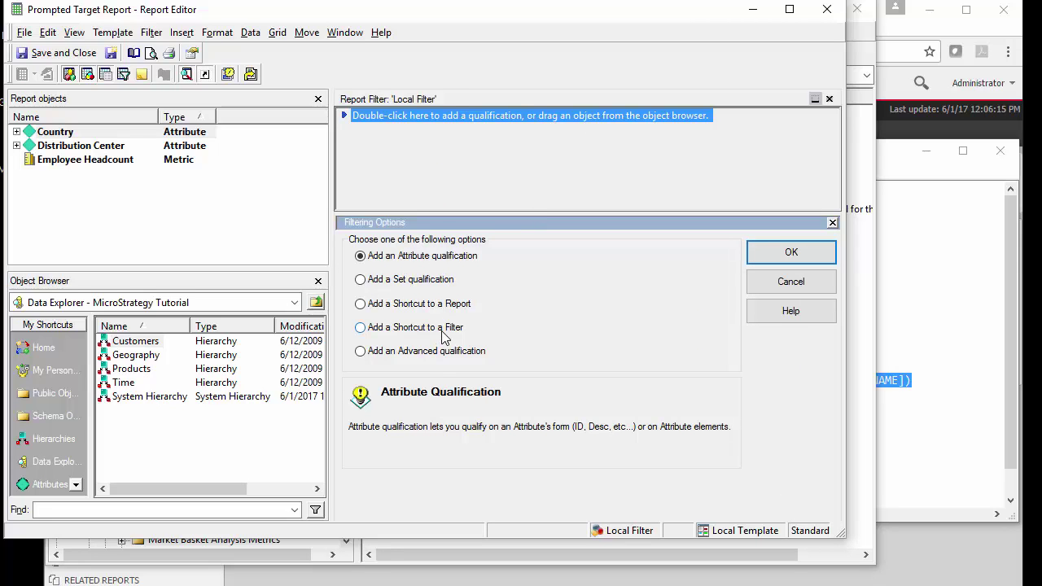
pyautogui.click(764, 253)
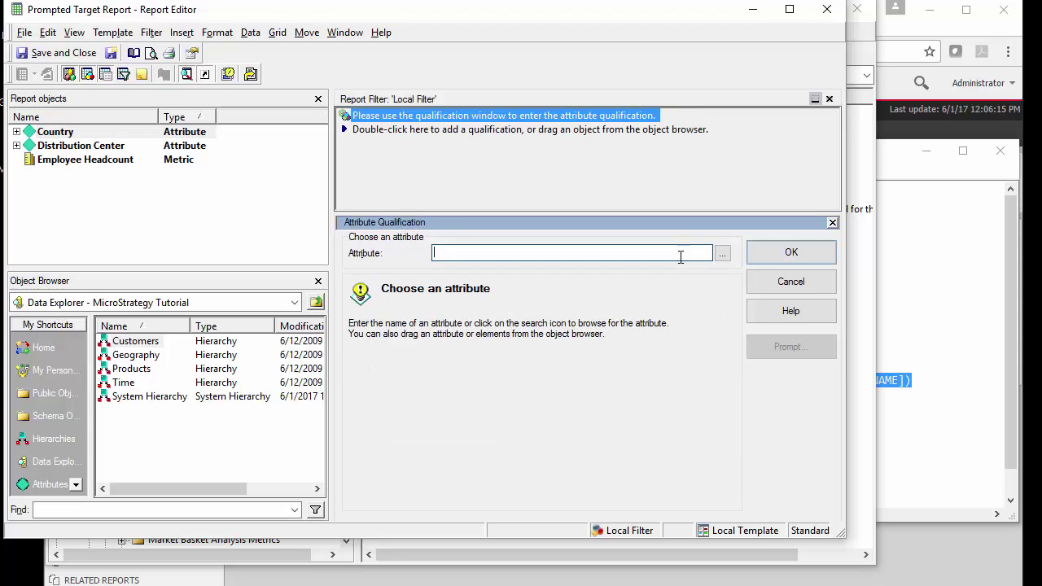
pyautogui.write('Country')
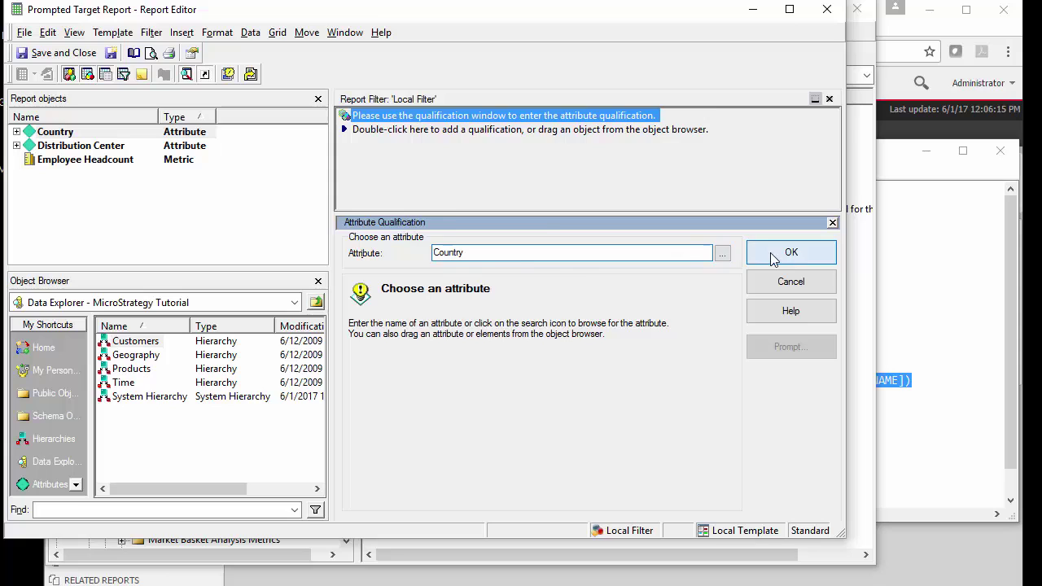
pyautogui.click(770, 253)
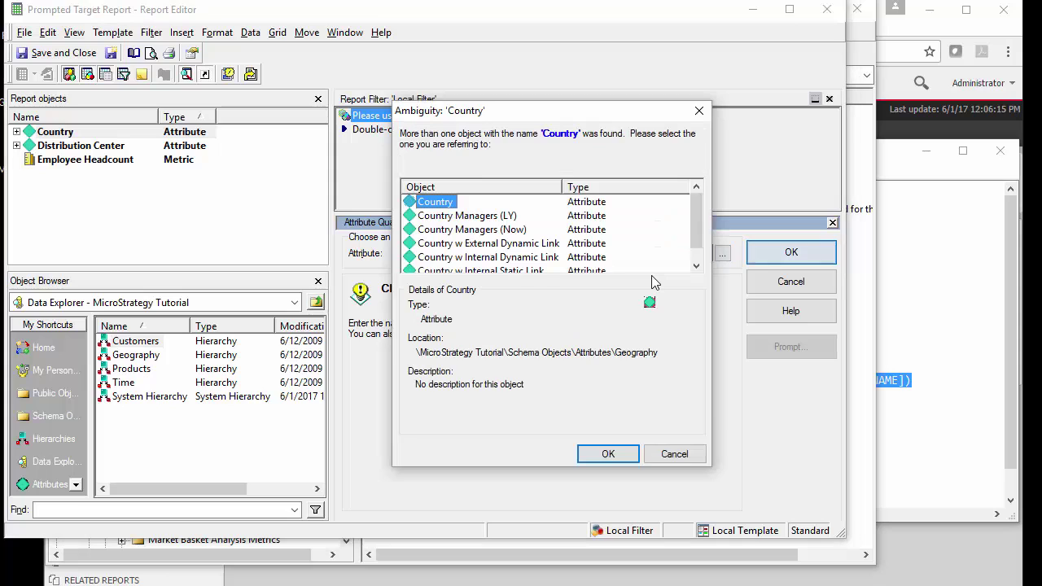
pyautogui.click(630, 454)
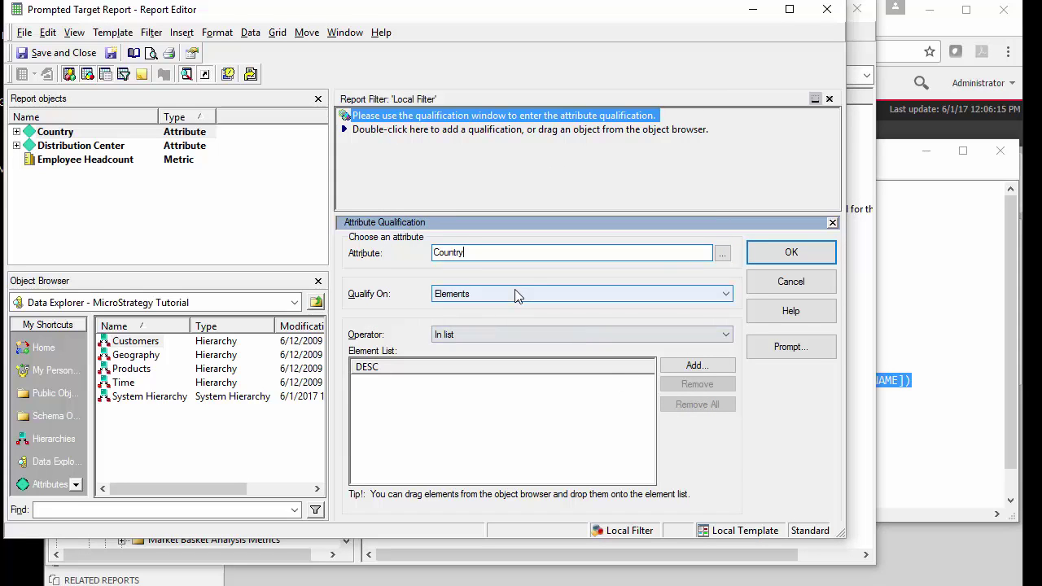
pyautogui.click(483, 295)
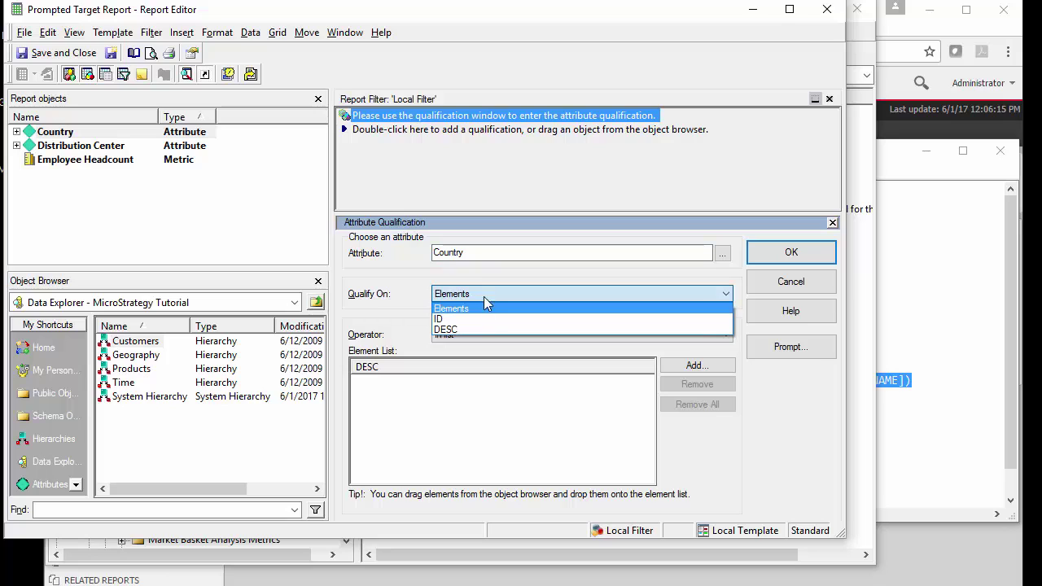
pyautogui.click(484, 319)
pyautogui.click(450, 328)
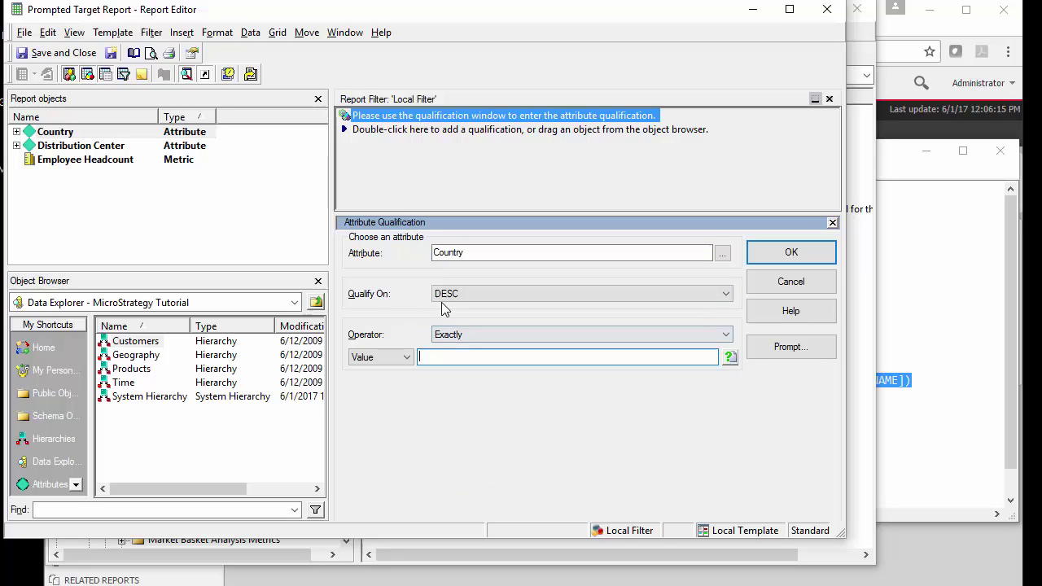
# Step: Compare Country DESC Exactly against a simple text prompt titled Country Name
pyautogui.click(408, 359)
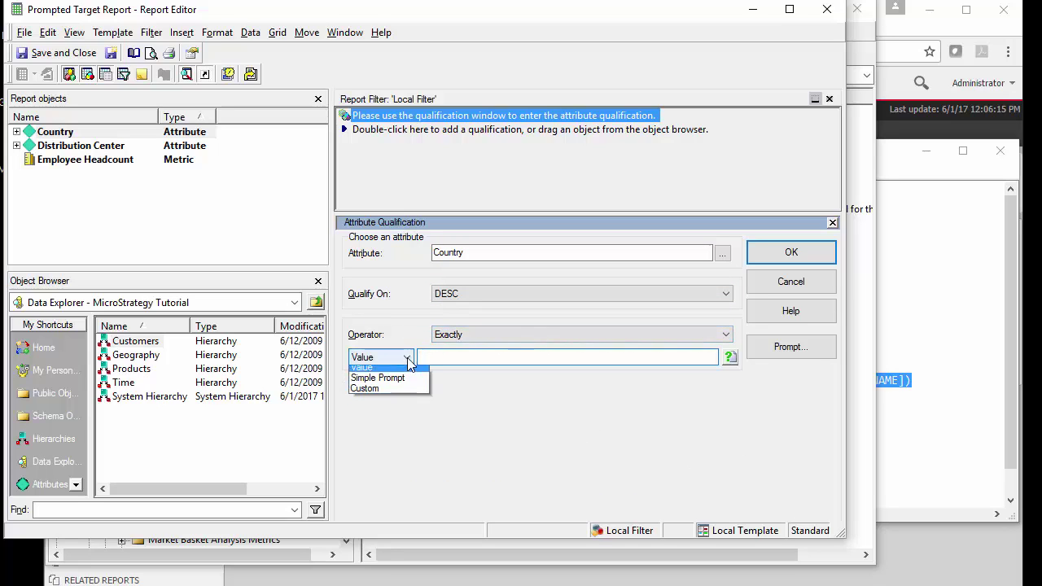
pyautogui.click(388, 381)
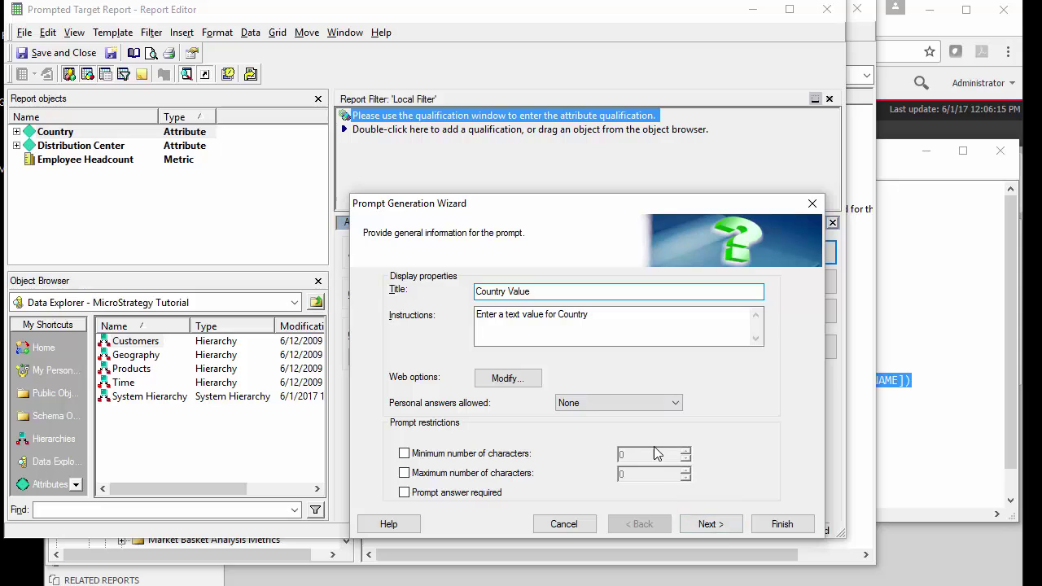
pyautogui.press('BackSpace')
pyautogui.press('BackSpace')
pyautogui.press('BackSpace')
pyautogui.press('BackSpace')
pyautogui.press('BackSpace')
pyautogui.write('Name')
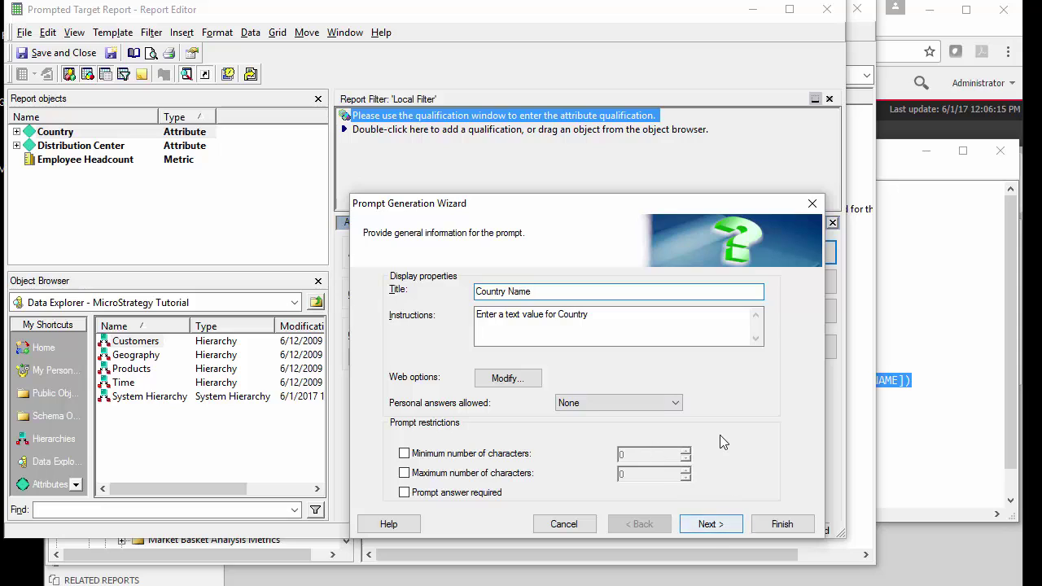
pyautogui.click(781, 525)
pyautogui.press('Return')
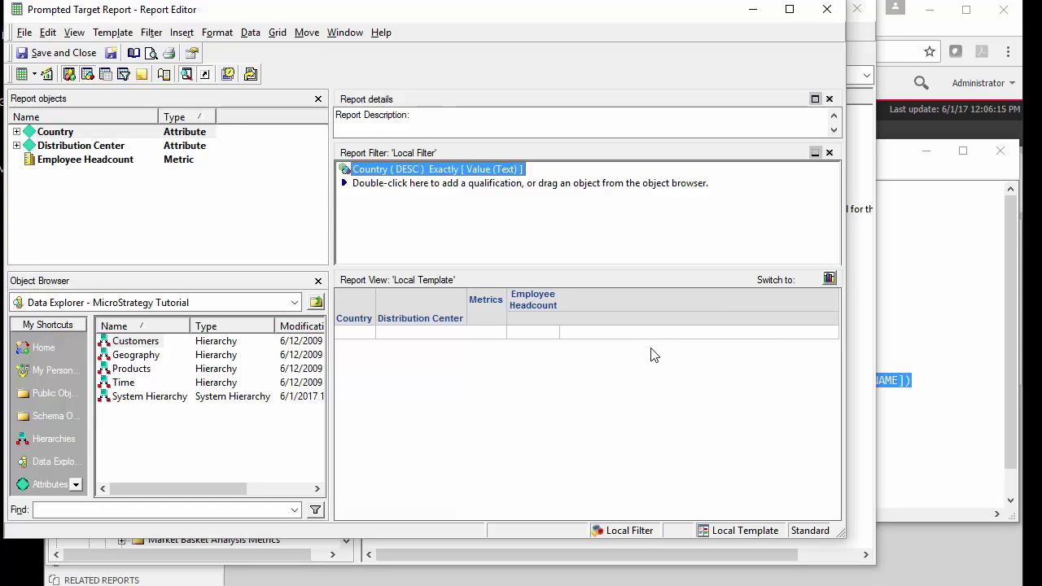
# Step: Save and run the Prompted Target Report with USA, then close it without saving changes
pyautogui.click(24, 33)
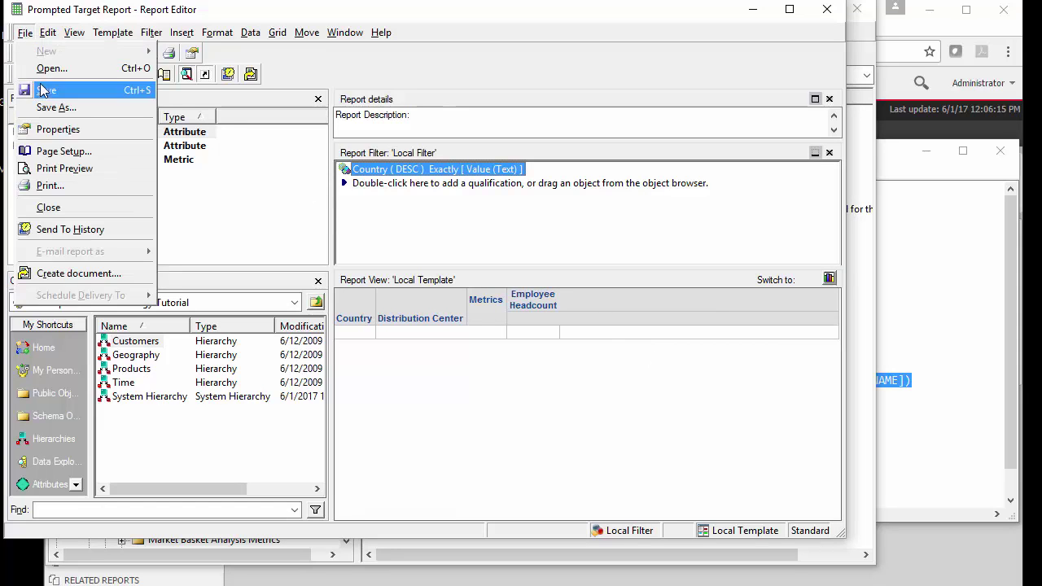
pyautogui.click(43, 91)
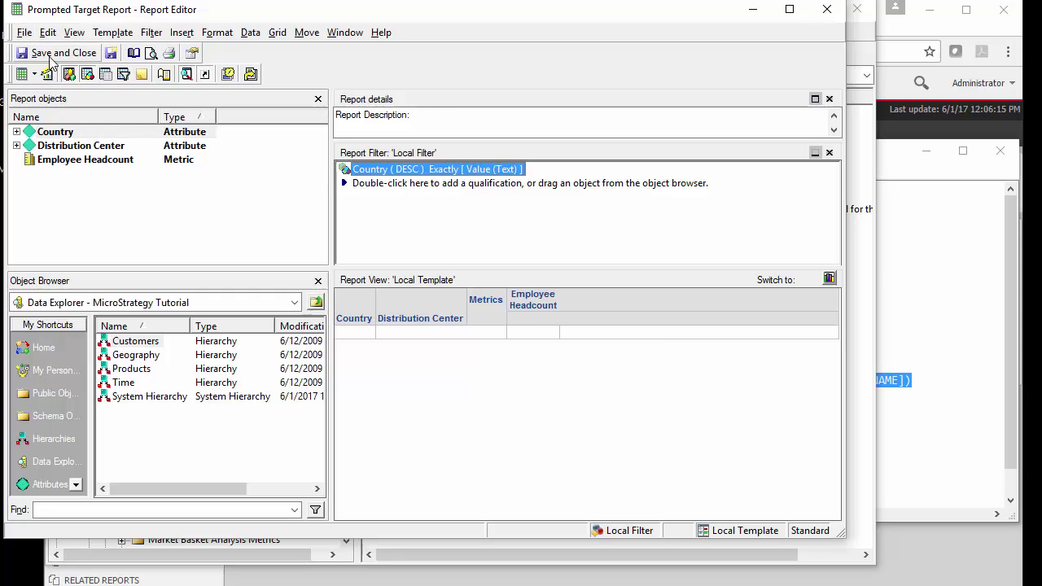
pyautogui.click(22, 74)
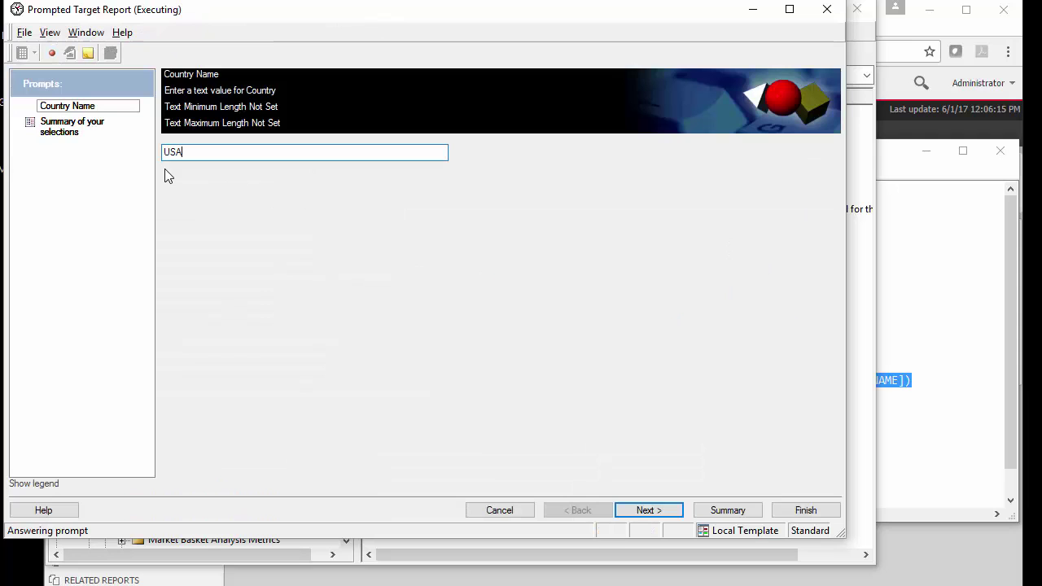
pyautogui.click(802, 510)
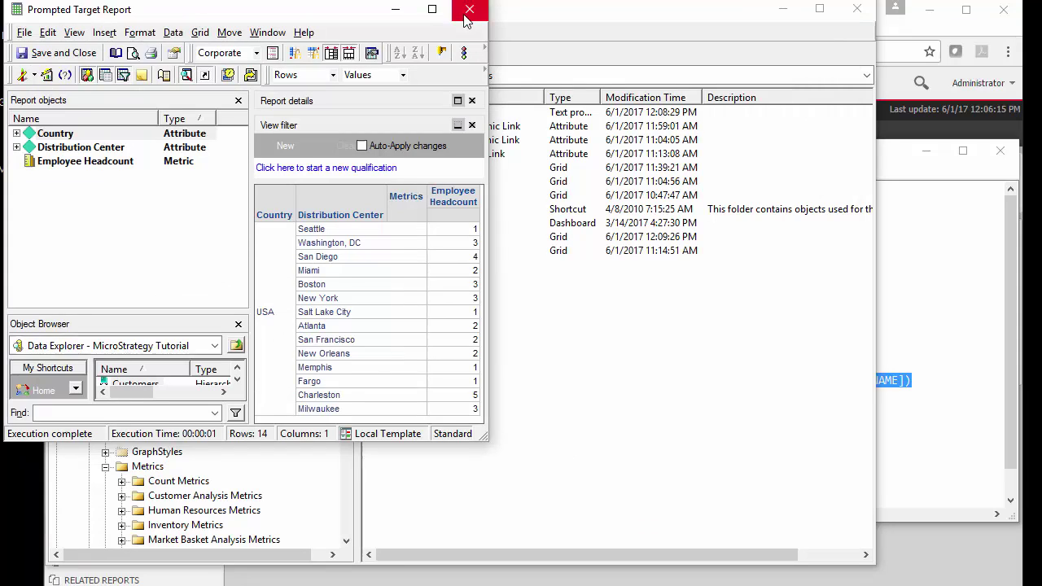
pyautogui.click(471, 8)
pyautogui.click(588, 347)
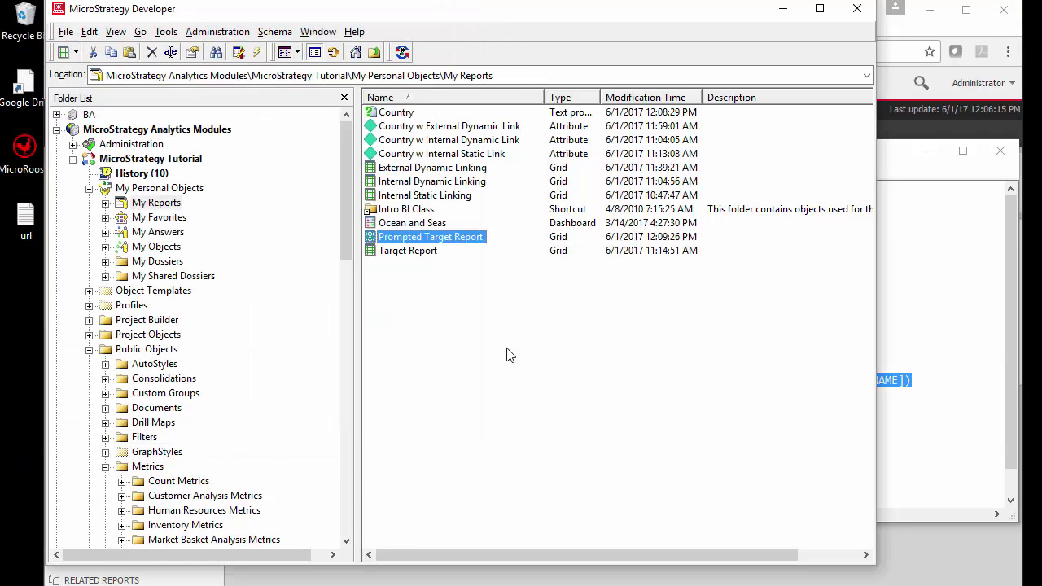
# Step: Check the Prompted Target Report's ID in its Properties, then cancel
pyautogui.rightClick(415, 240)
pyautogui.click(497, 547)
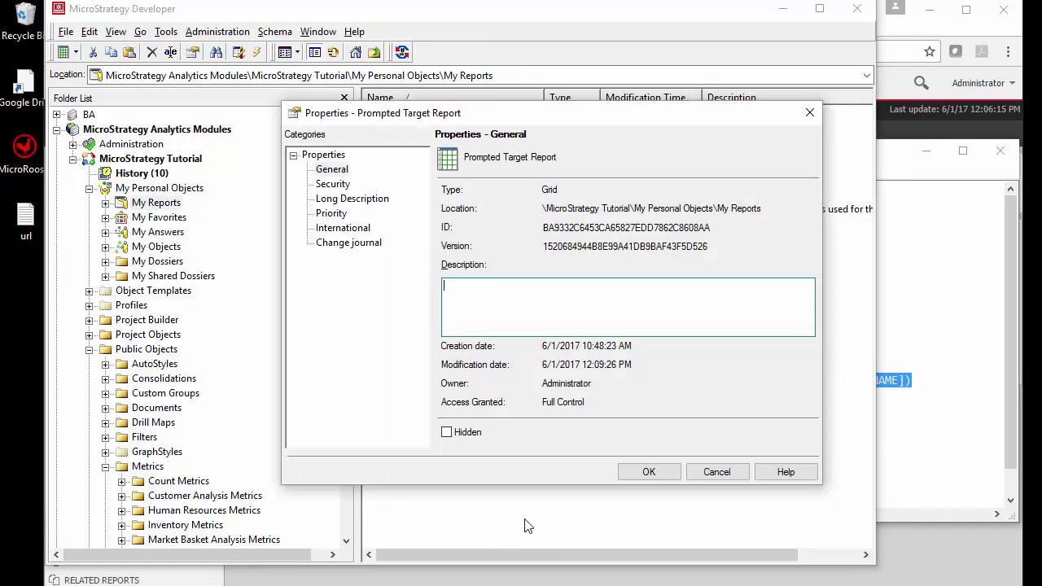
pyautogui.moveTo(545, 231); pyautogui.dragTo(625, 231)
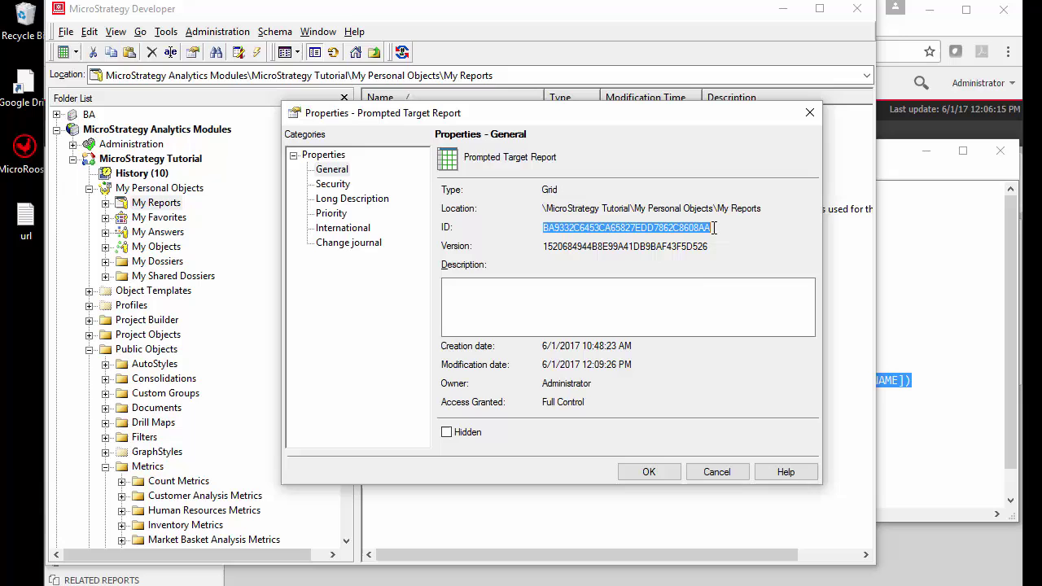
pyautogui.click(717, 472)
# Step: Point out the +#0+ placeholder in the Notepad URL, then open Internal Dynamic Linking in MicroStrategy Web
pyautogui.click(925, 440)
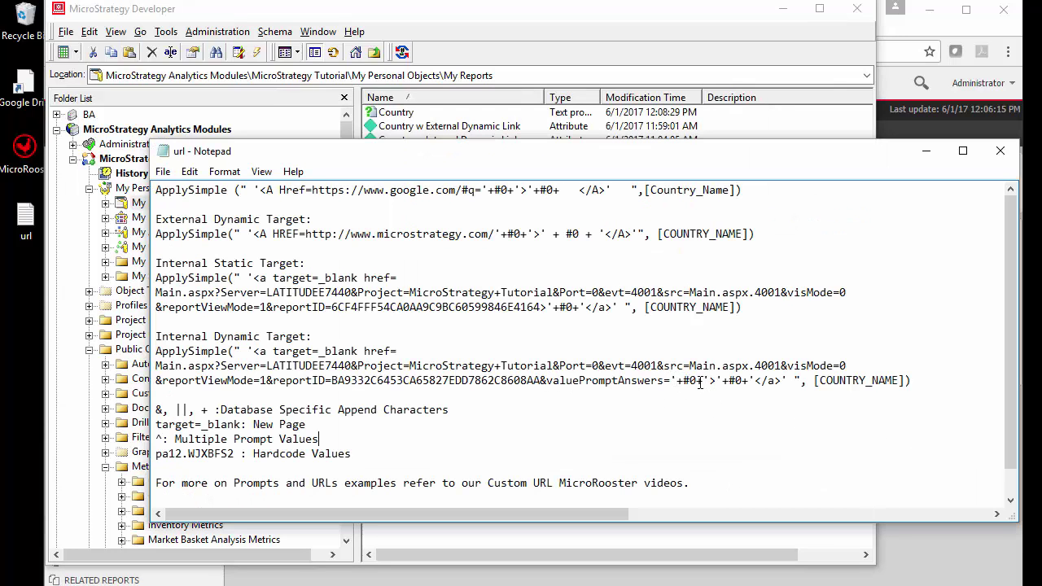
pyautogui.moveTo(702, 381); pyautogui.dragTo(678, 381)
pyautogui.click(901, 40)
pyautogui.click(282, 238)
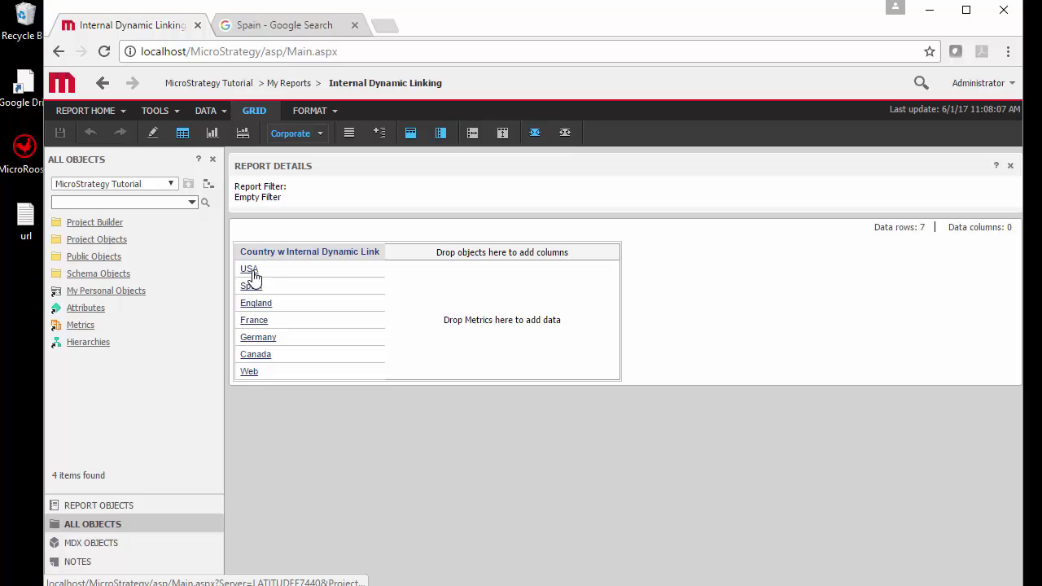
# Step: Follow the USA link to open Prompted Target Report showing 14 USA distribution centers
pyautogui.click(251, 272)
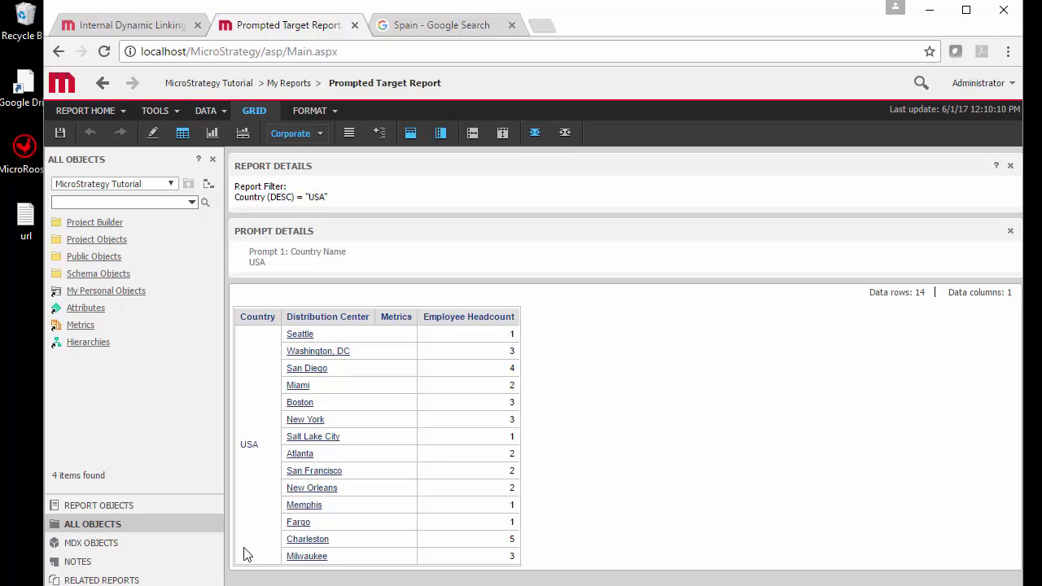
pyautogui.moveTo(220, 585)
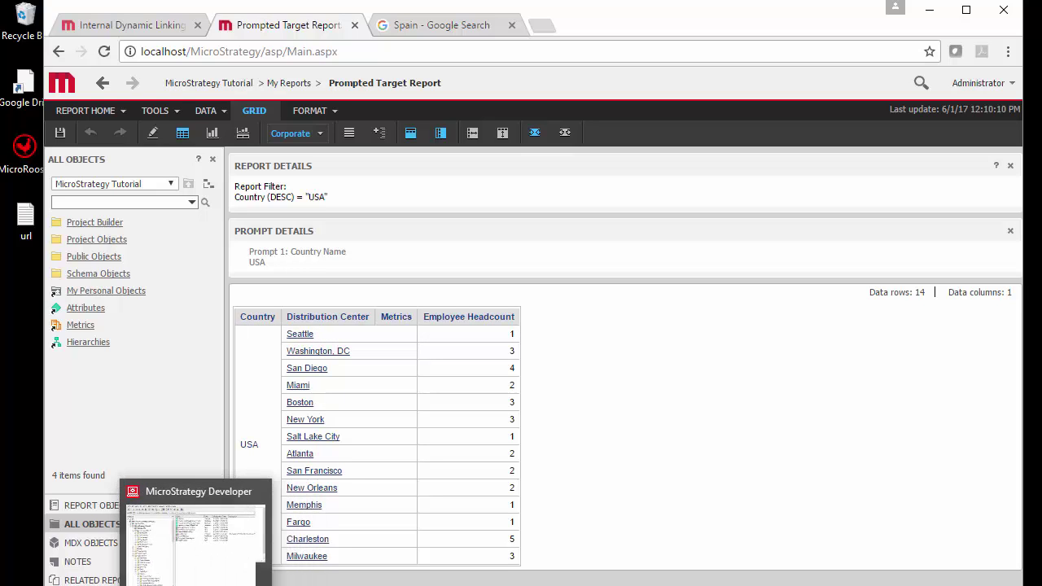
# Step: In the url notes, highlight target=_blank and the ^ character, placing the caret after +#0+
pyautogui.click(224, 583)
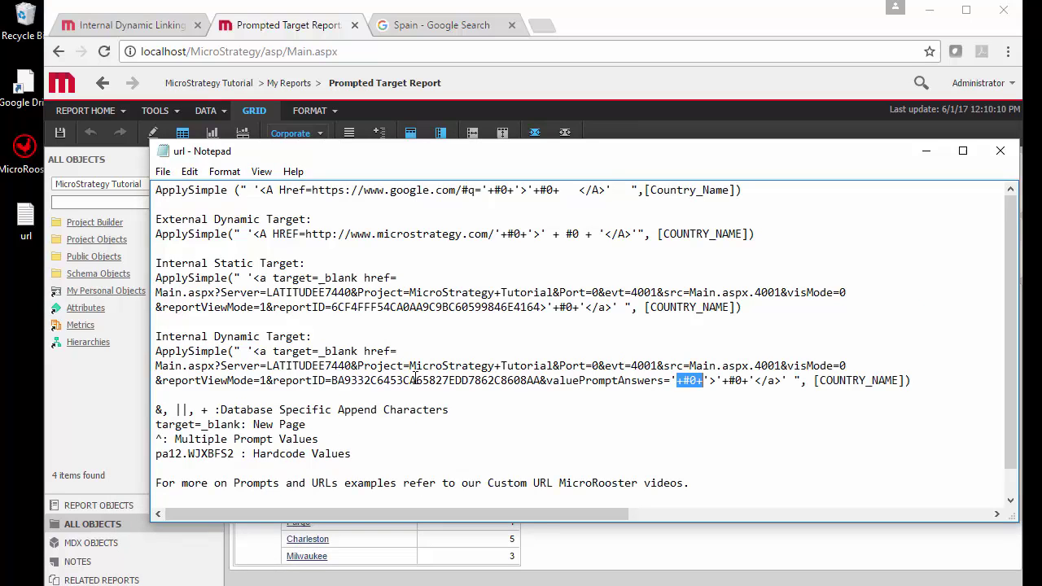
pyautogui.scroll(-1, 416, 379)
pyautogui.click(156, 397)
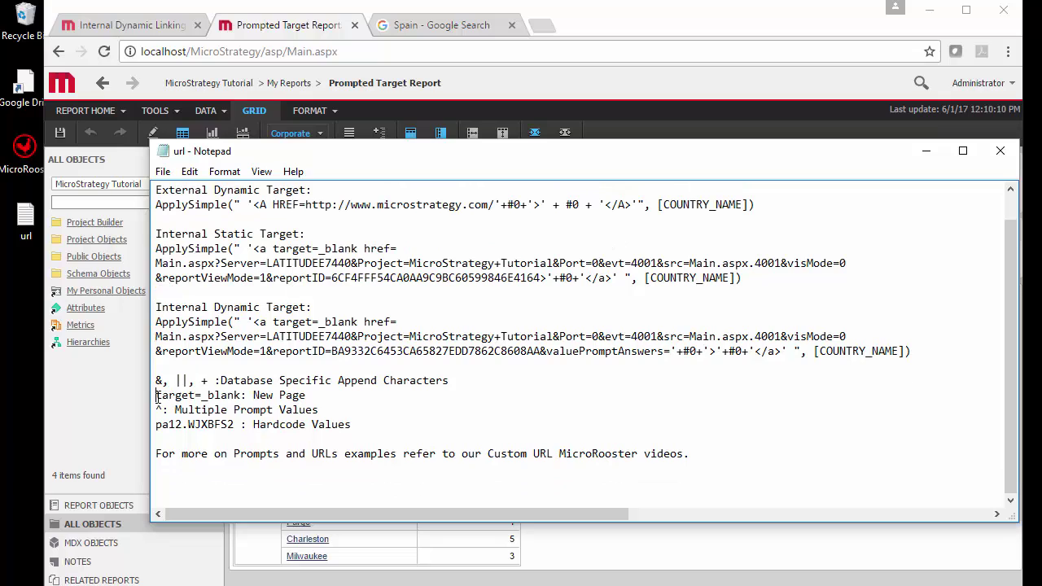
pyautogui.moveTo(156, 397); pyautogui.dragTo(241, 397)
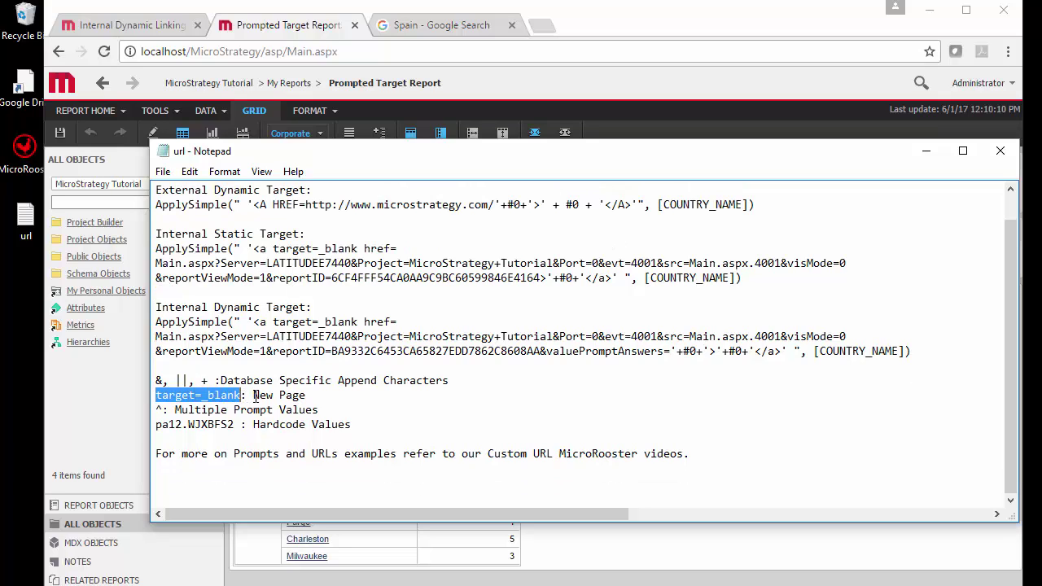
pyautogui.moveTo(157, 410); pyautogui.dragTo(161, 409)
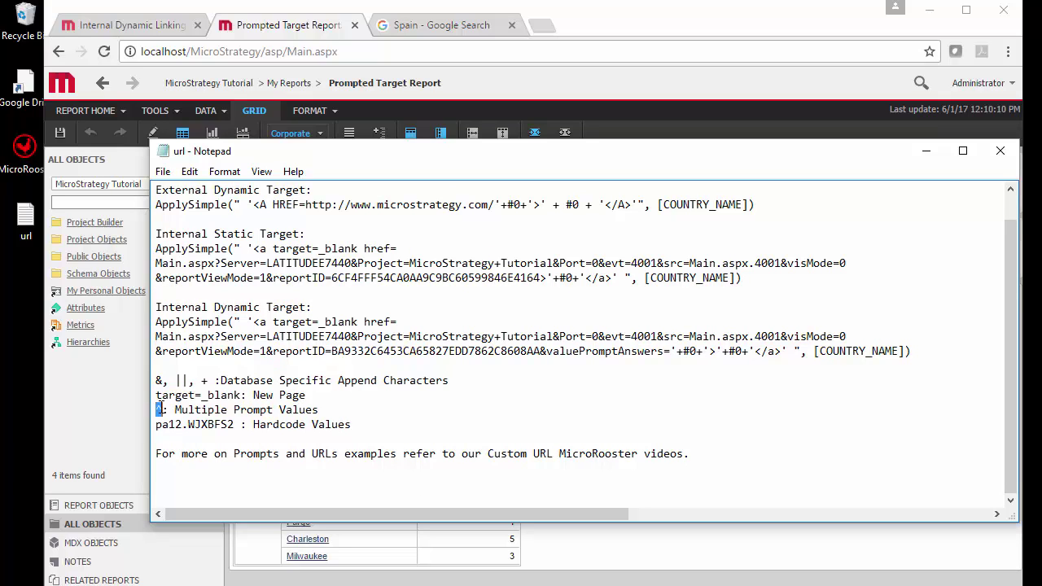
pyautogui.click(704, 351)
# Step: Try a hardcoded ^+'USA'+ prompt answer after +#0+ in the URL, then delete it
pyautogui.write('^+')
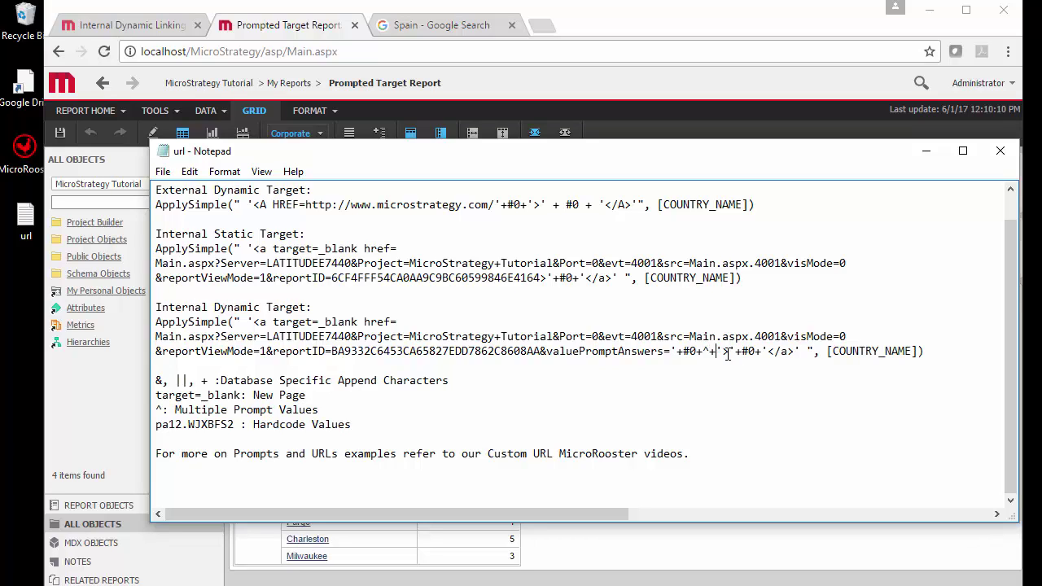
pyautogui.write("''+")
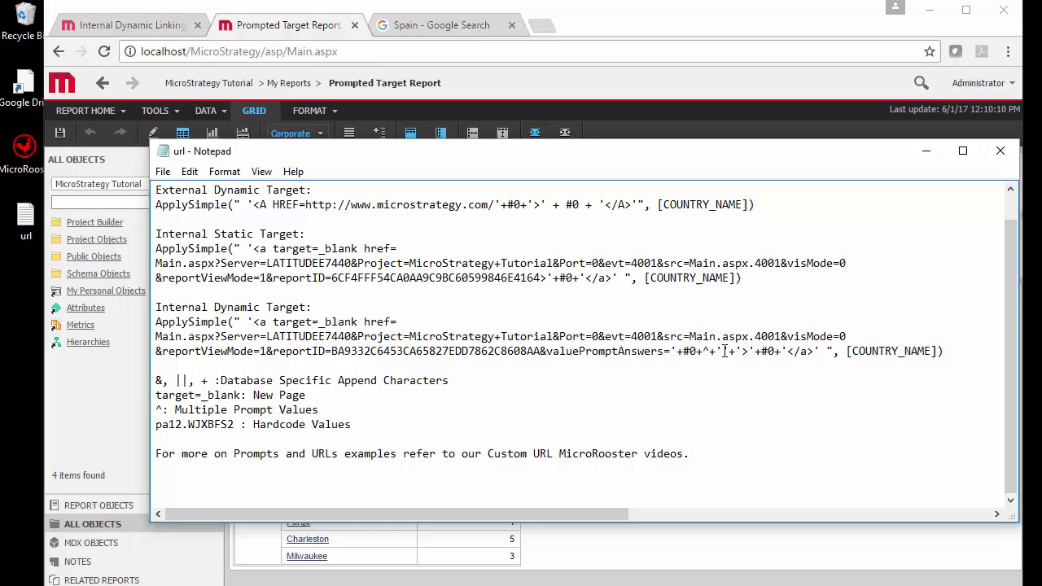
pyautogui.write('USA')
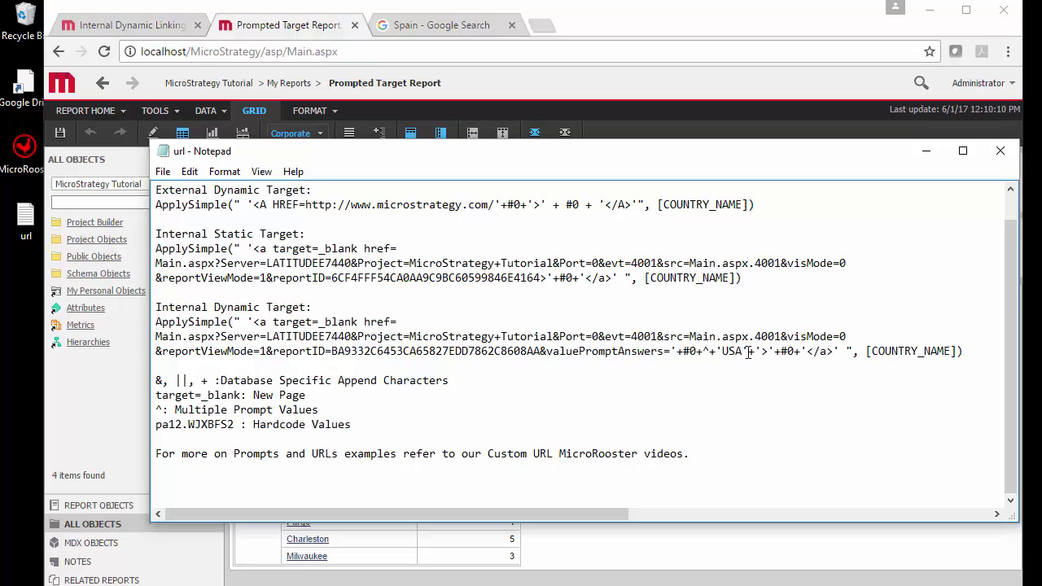
pyautogui.moveTo(755, 351); pyautogui.dragTo(705, 353)
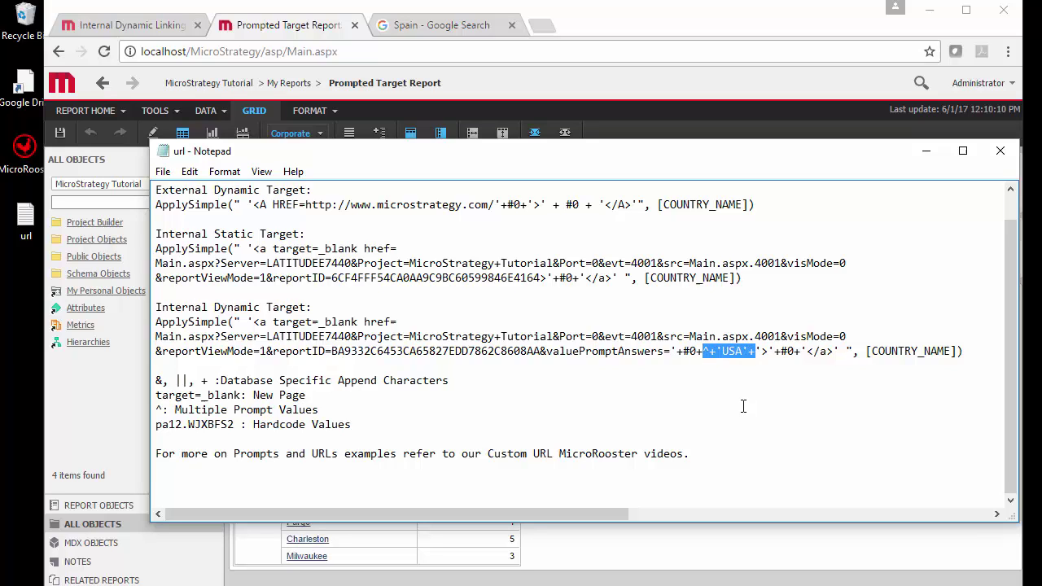
pyautogui.press('Delete')
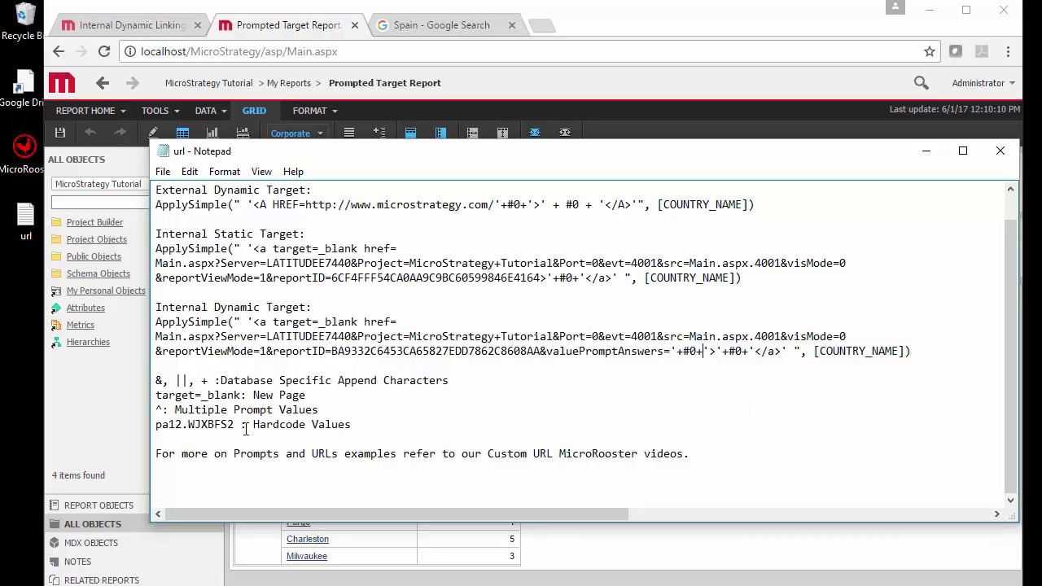
# Step: Highlight the pa12.WJXBFS2 hardcode example and the closing line about more examples
pyautogui.moveTo(235, 424); pyautogui.dragTo(155, 424)
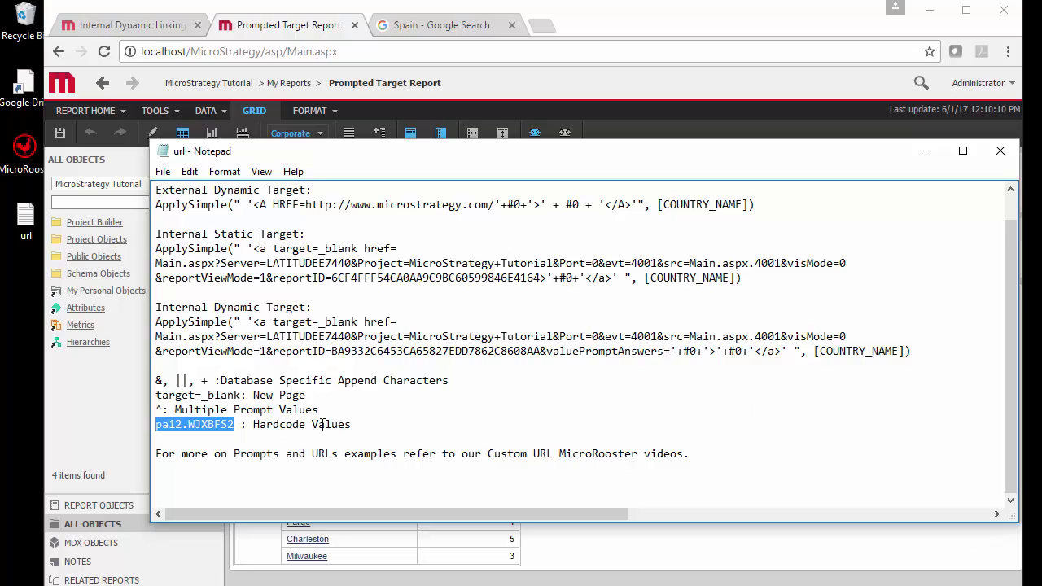
pyautogui.click(749, 350)
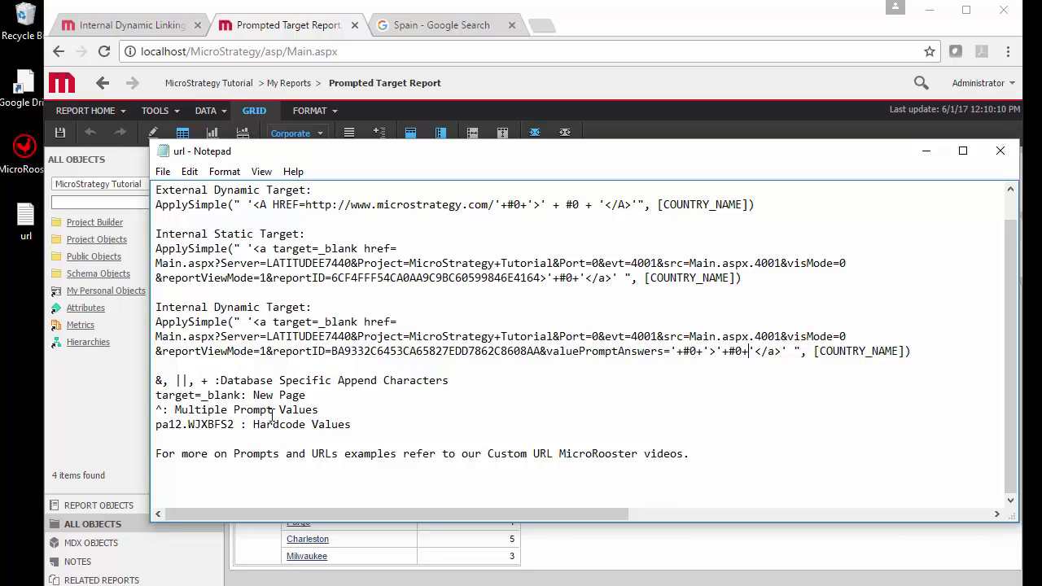
pyautogui.moveTo(157, 426); pyautogui.dragTo(235, 426)
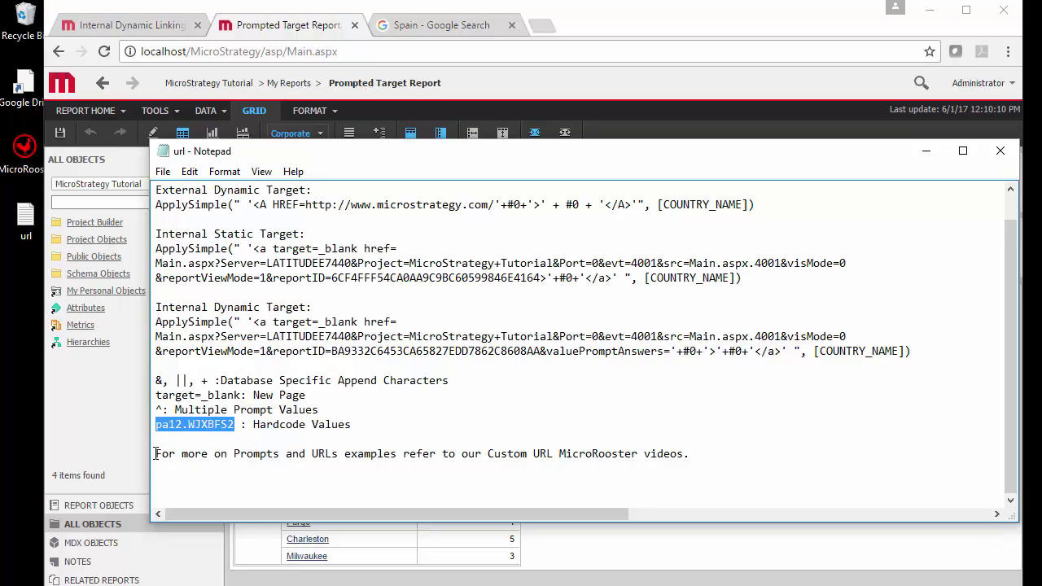
pyautogui.moveTo(156, 453); pyautogui.dragTo(657, 438)
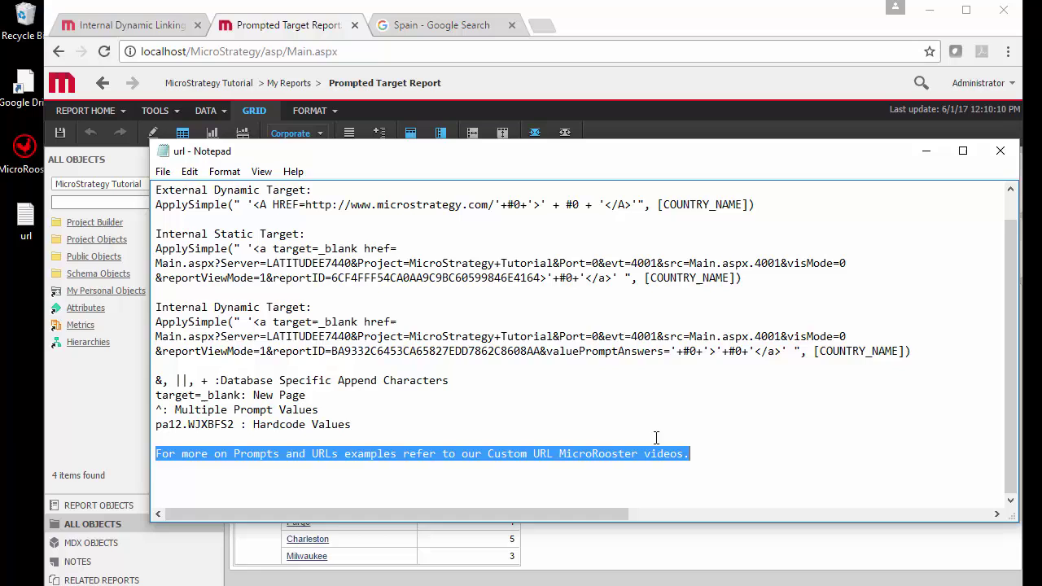
pyautogui.click(487, 377)
pyautogui.scroll(1, 487, 382)
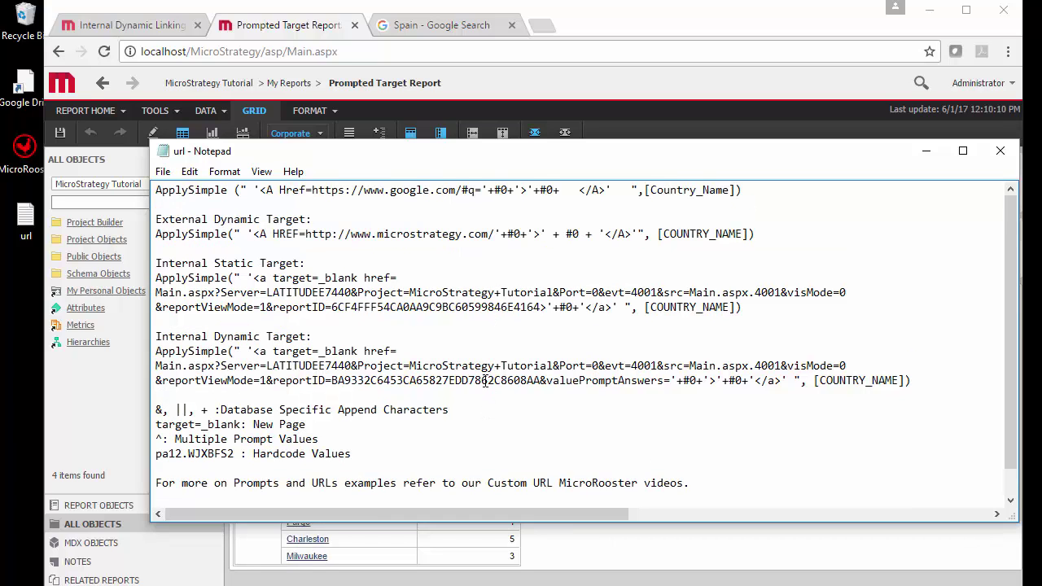